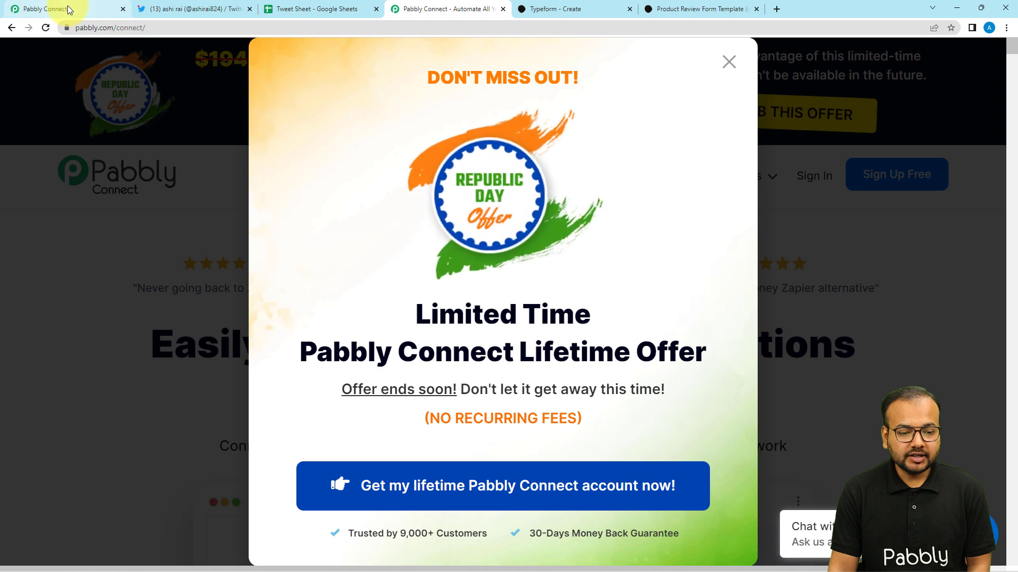
Step: Switch to the Pabbly Connect dashboard and create a workflow named "Typeform to Twitter Integration"
{"action": "left_click", "coordinate": [67, 8]}
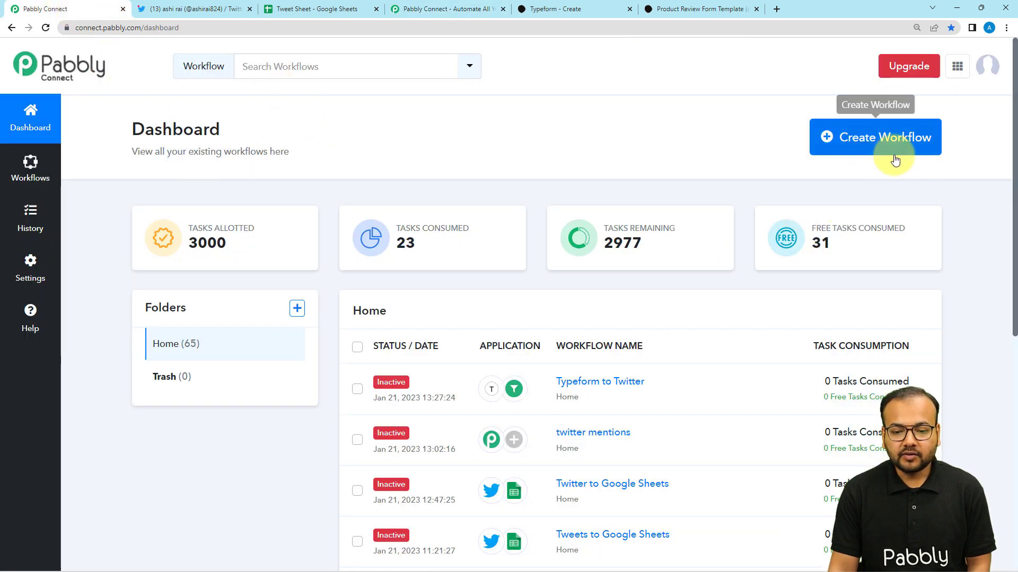
{"action": "left_click", "coordinate": [860, 147]}
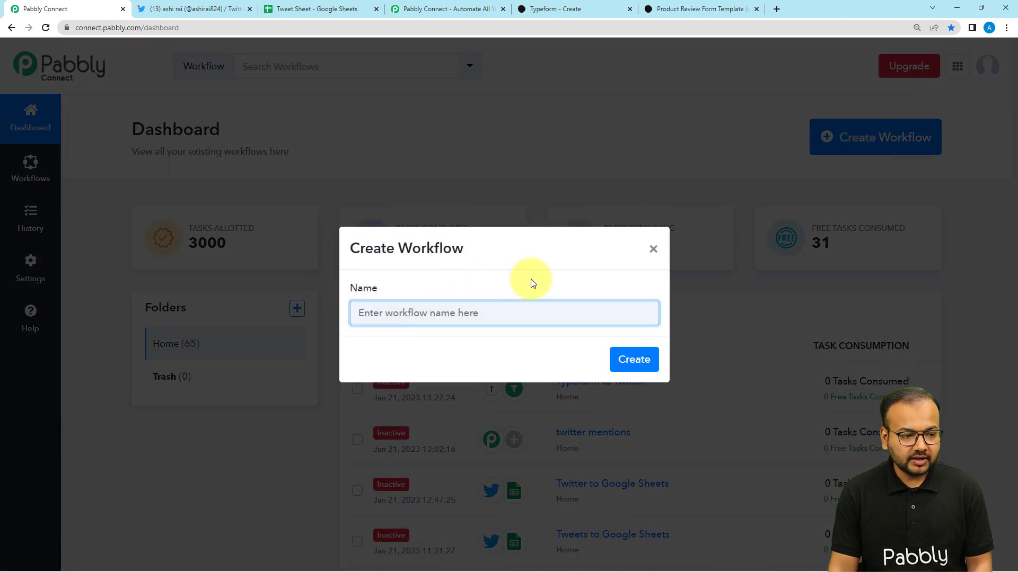
{"action": "left_click", "coordinate": [390, 354]}
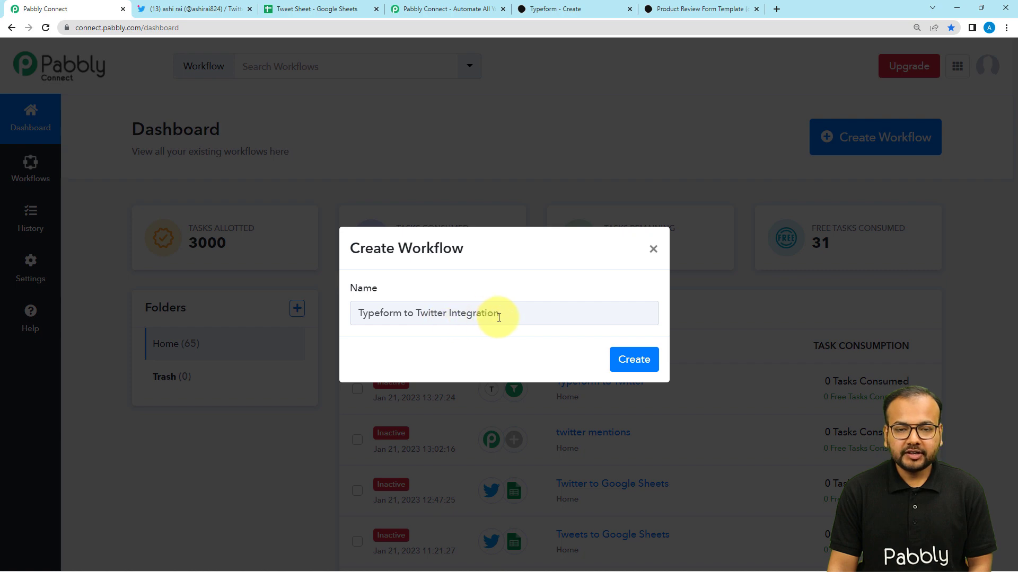
{"action": "left_click", "coordinate": [634, 359]}
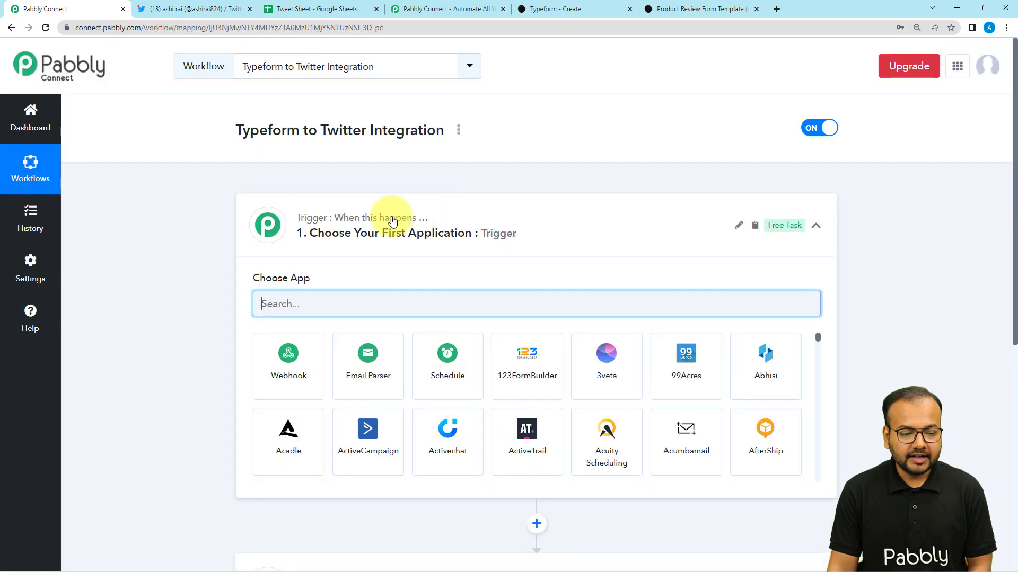
Step: Set the workflow's trigger application to Typeform with New Entry as the trigger event
{"action": "left_click", "coordinate": [381, 226]}
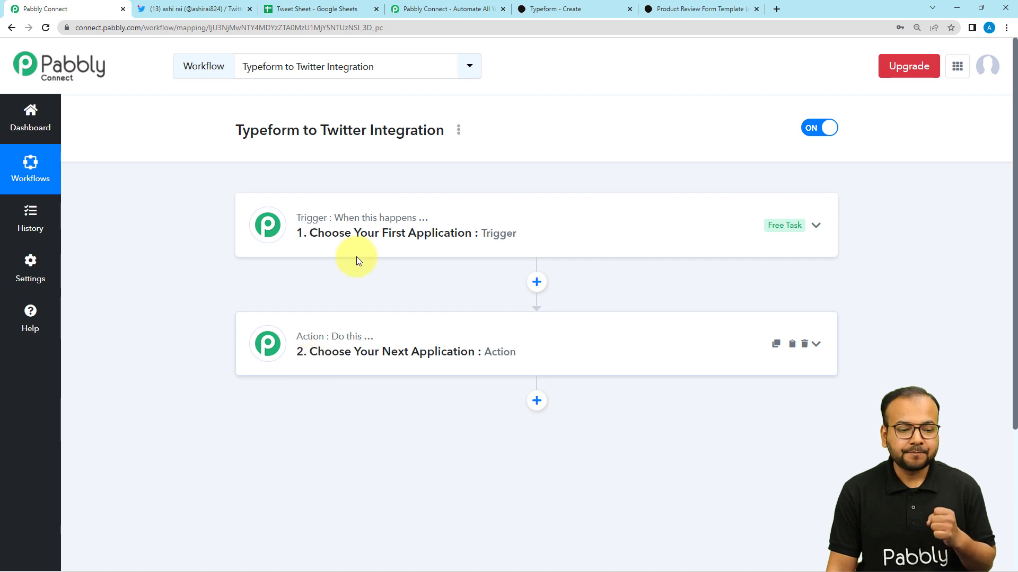
{"action": "left_click", "coordinate": [340, 238]}
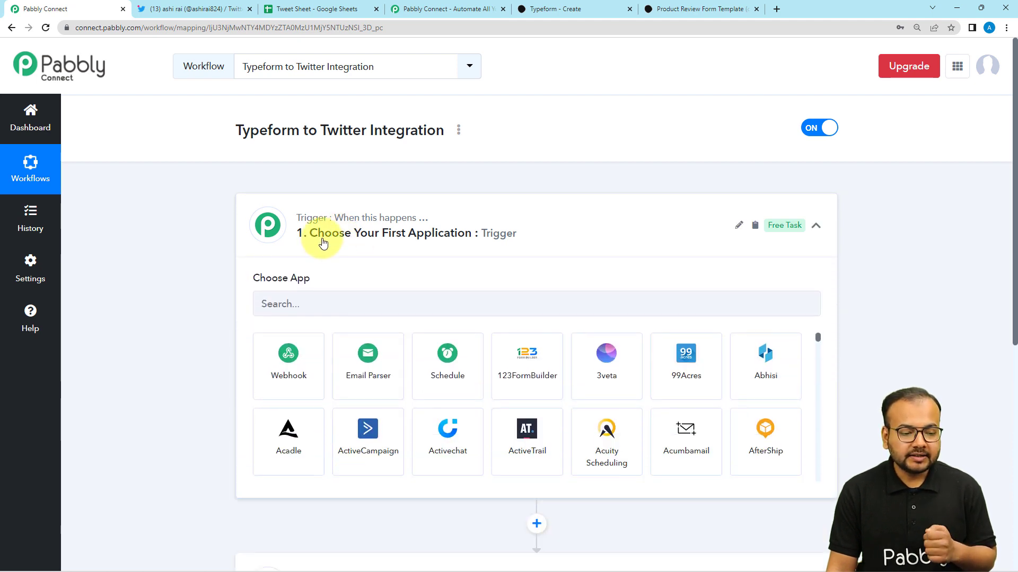
{"action": "left_click", "coordinate": [382, 305]}
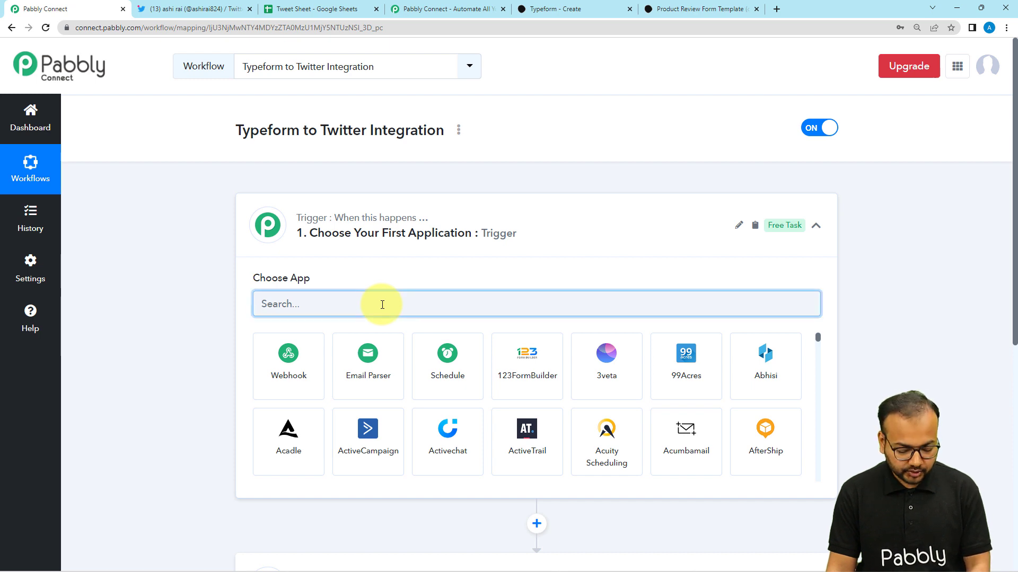
{"action": "type", "text": "typ"}
{"action": "left_click", "coordinate": [368, 371]}
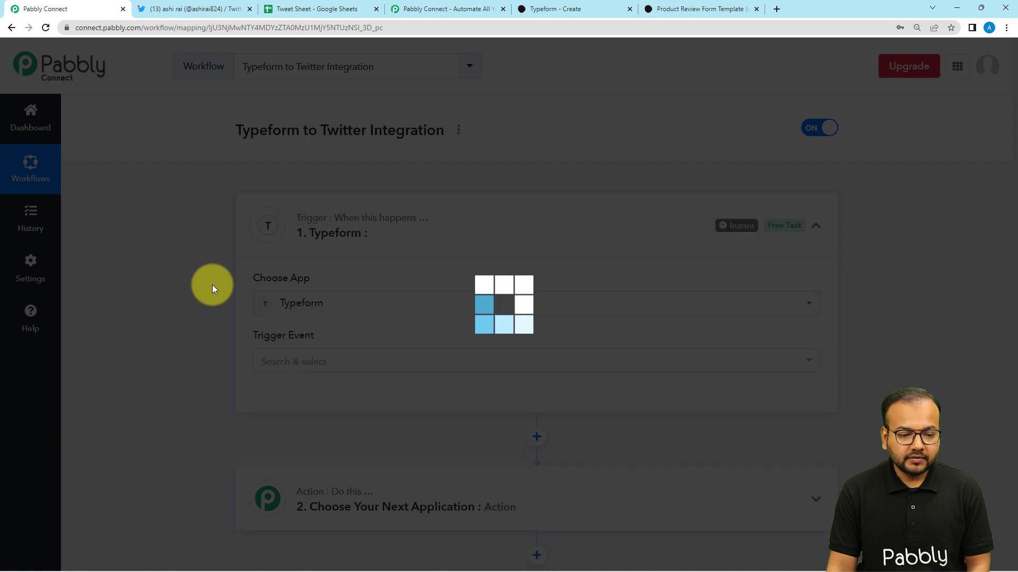
{"action": "scroll", "coordinate": [212, 289], "scroll_direction": "down", "scroll_amount": 1}
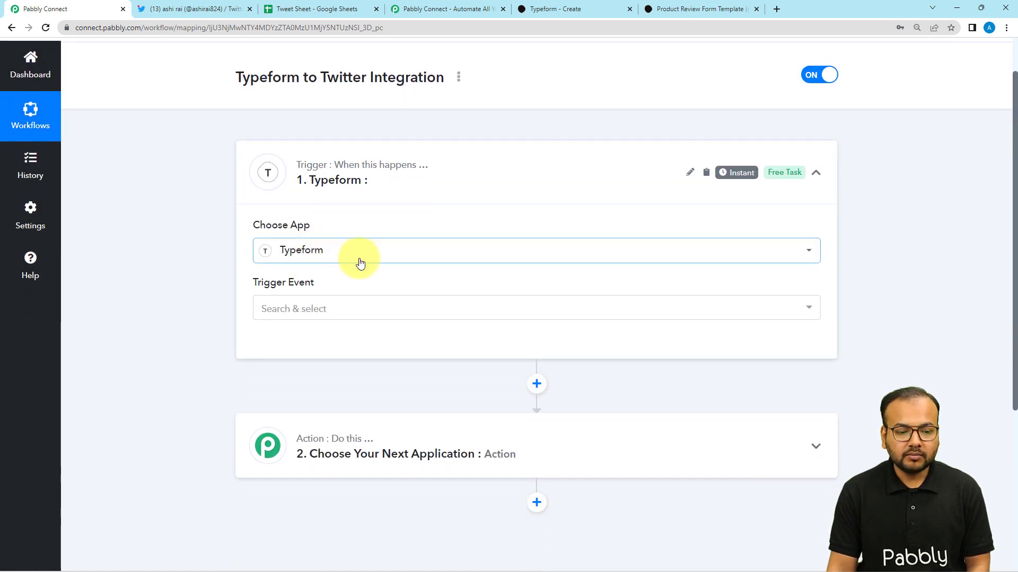
{"action": "scroll", "coordinate": [233, 253], "scroll_direction": "down", "scroll_amount": 3}
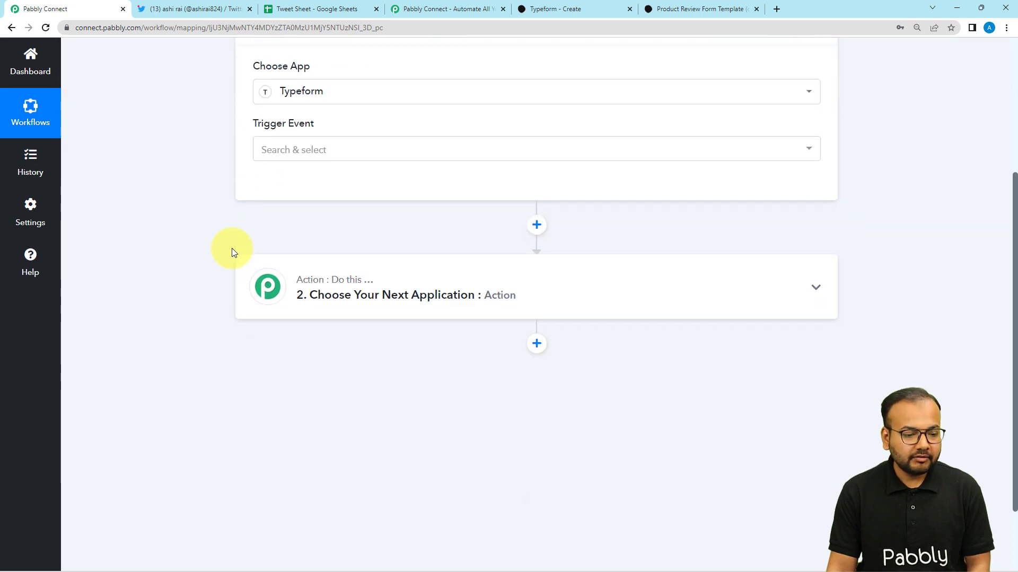
{"action": "left_click", "coordinate": [298, 152]}
{"action": "left_click", "coordinate": [306, 218]}
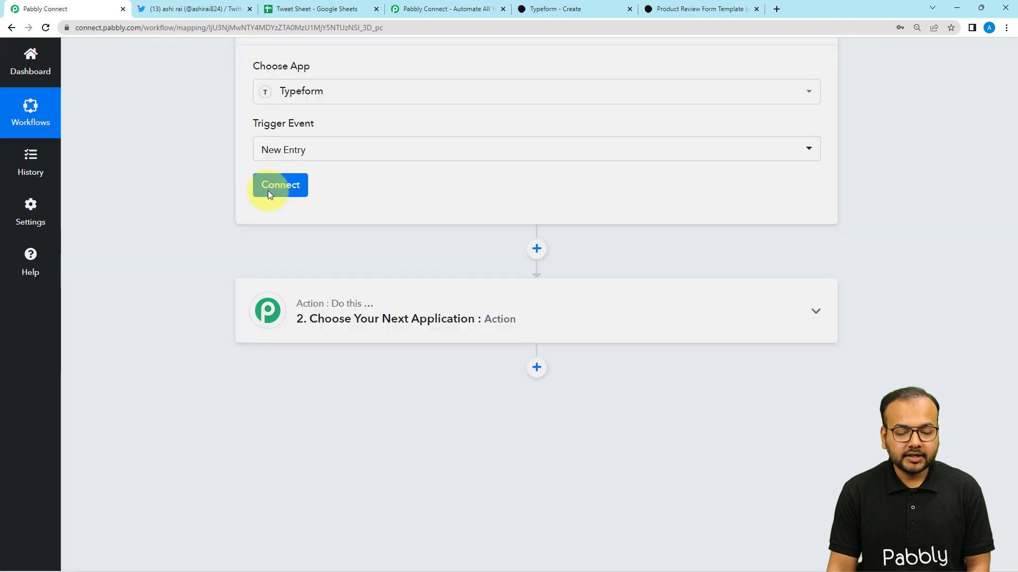
Step: Add a new Typeform connection for the trigger and authorize Pabbly Connect to access the Typeform account
{"action": "left_click", "coordinate": [269, 190]}
{"action": "left_click", "coordinate": [472, 176]}
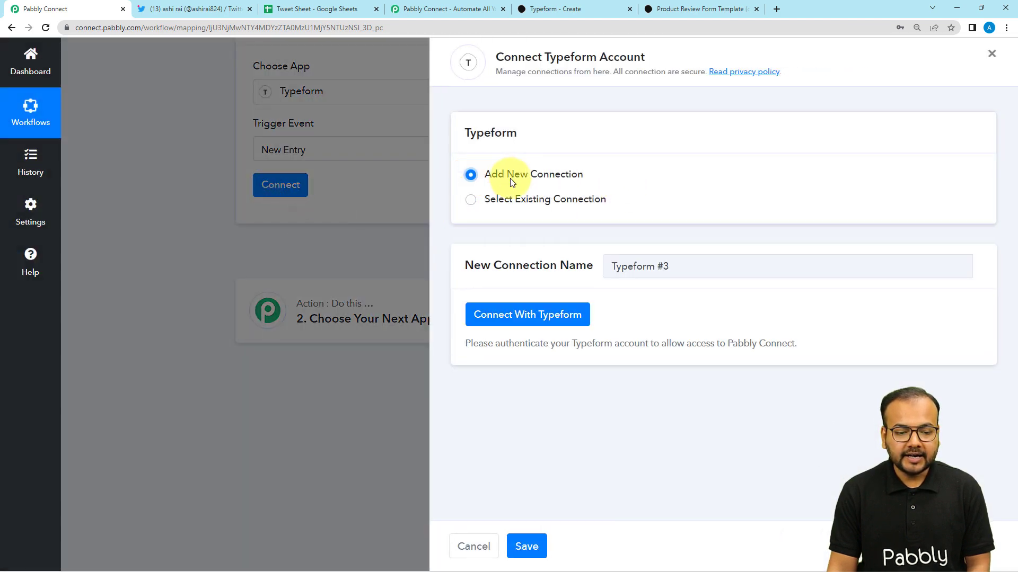
{"action": "left_click", "coordinate": [511, 315]}
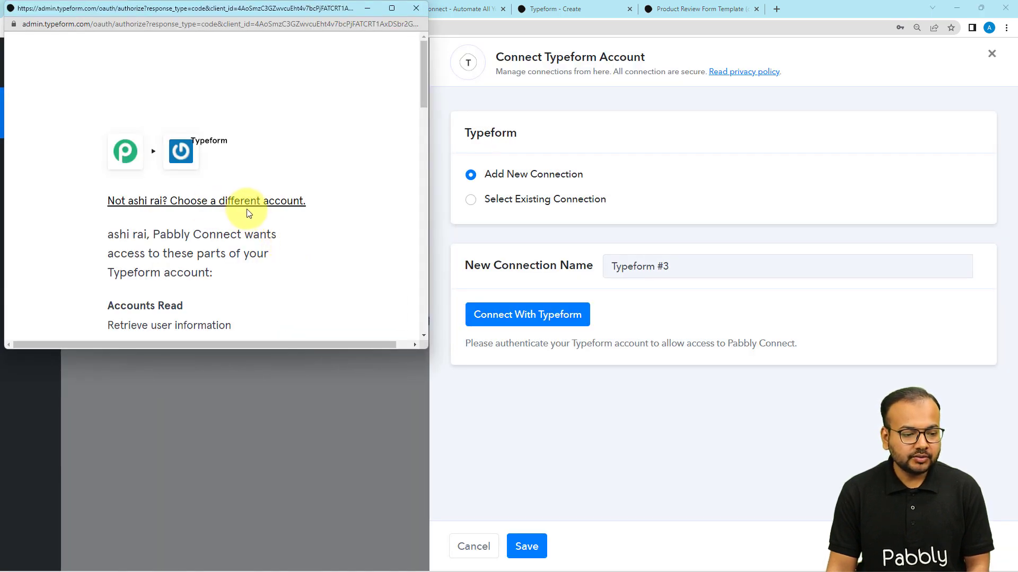
{"action": "scroll", "coordinate": [247, 212], "scroll_direction": "down", "scroll_amount": 8}
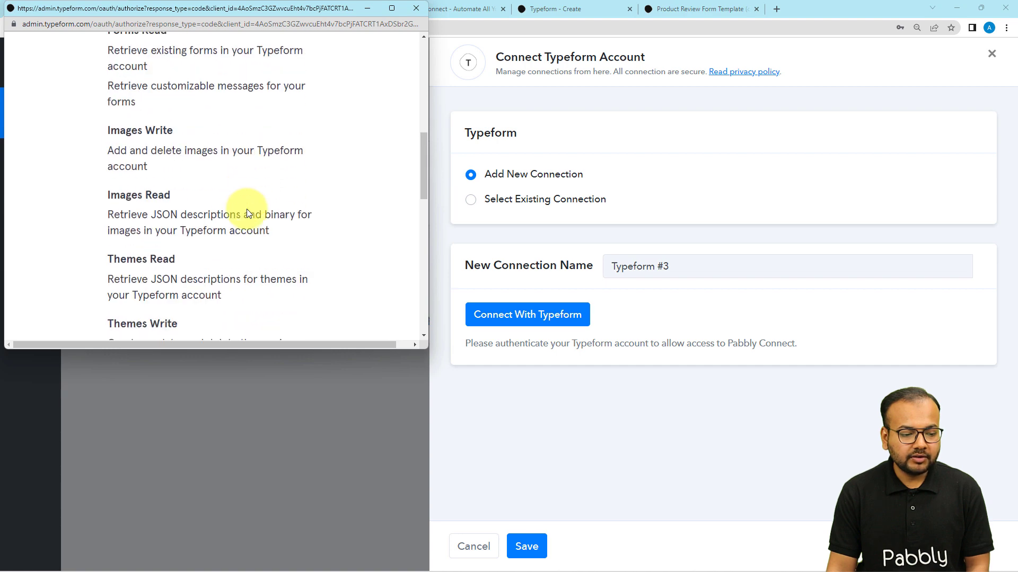
{"action": "scroll", "coordinate": [246, 209], "scroll_direction": "down", "scroll_amount": 8}
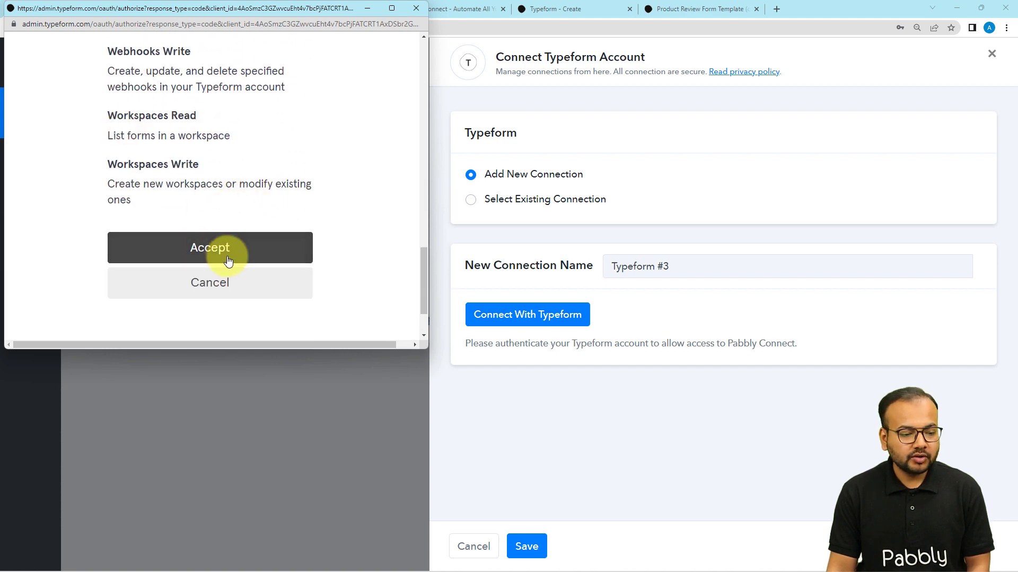
{"action": "left_click", "coordinate": [202, 247]}
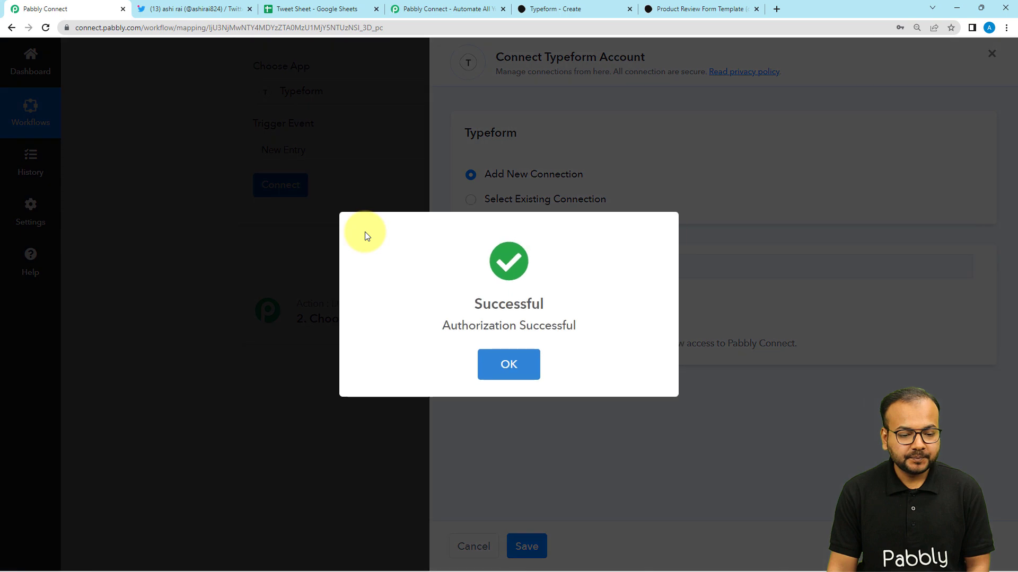
Step: Check the form's name in Typeform, select Product Review Form Template (copy) for the trigger, and save it with a test request
{"action": "scroll", "coordinate": [233, 221], "scroll_direction": "down", "scroll_amount": 3}
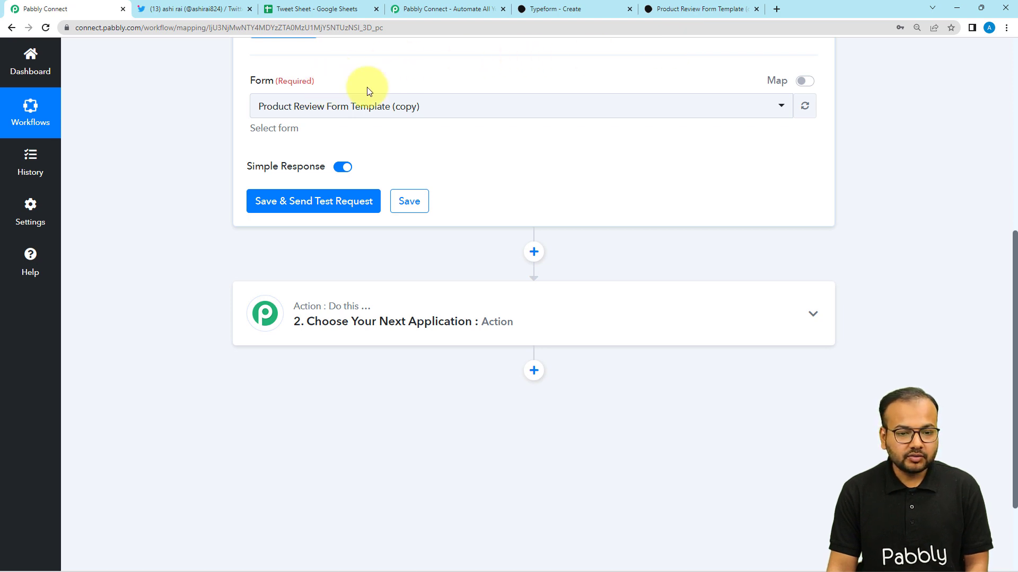
{"action": "left_click", "coordinate": [654, 13]}
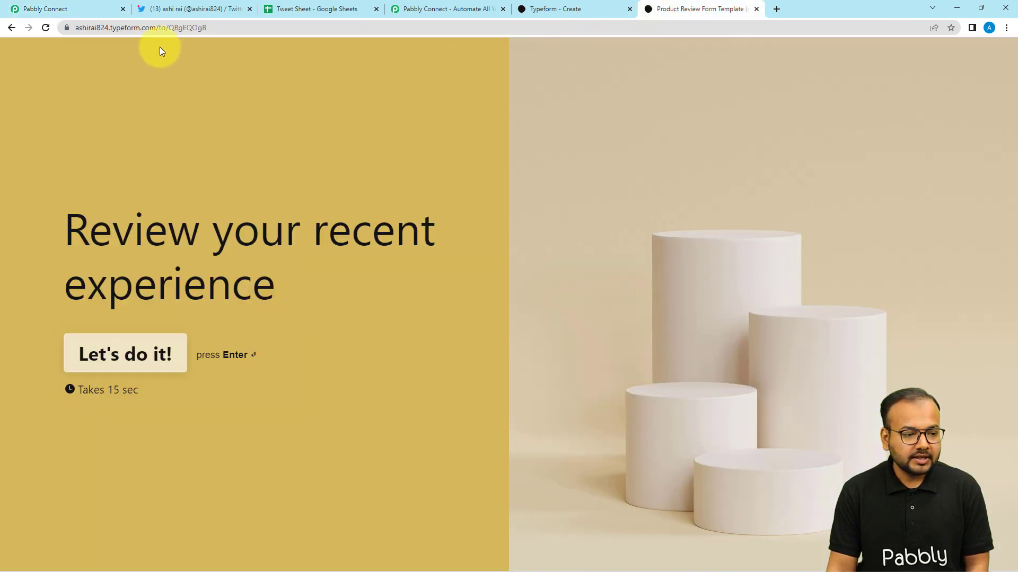
{"action": "left_click", "coordinate": [574, 11]}
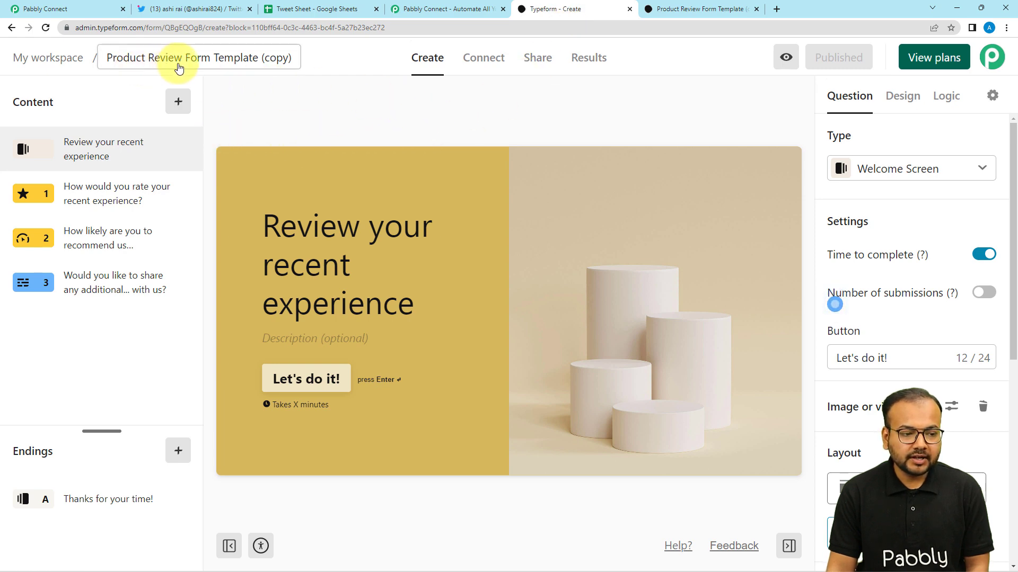
{"action": "left_click", "coordinate": [117, 7]}
{"action": "left_click", "coordinate": [277, 109]}
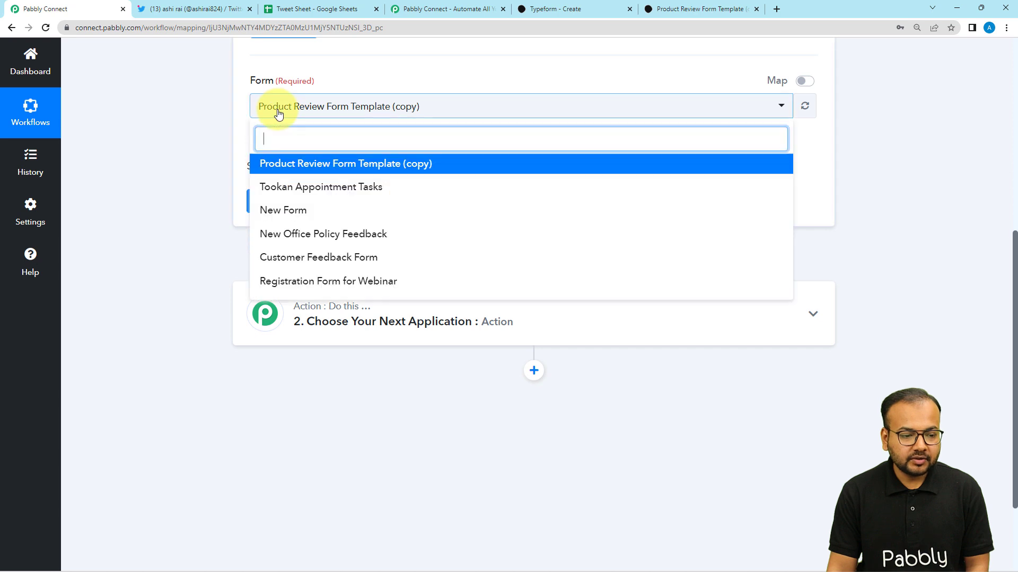
{"action": "left_click", "coordinate": [280, 167]}
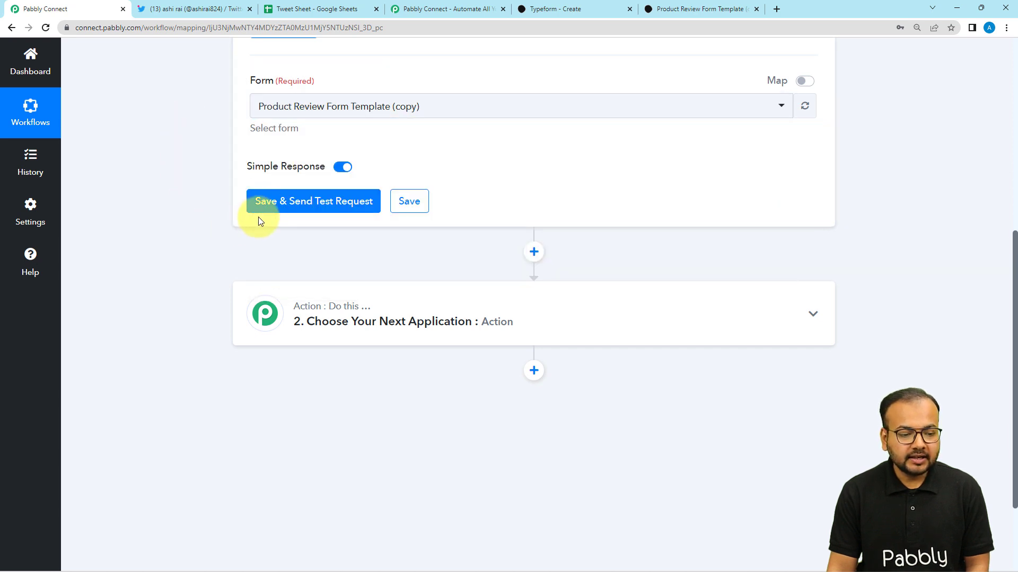
{"action": "left_click", "coordinate": [257, 211]}
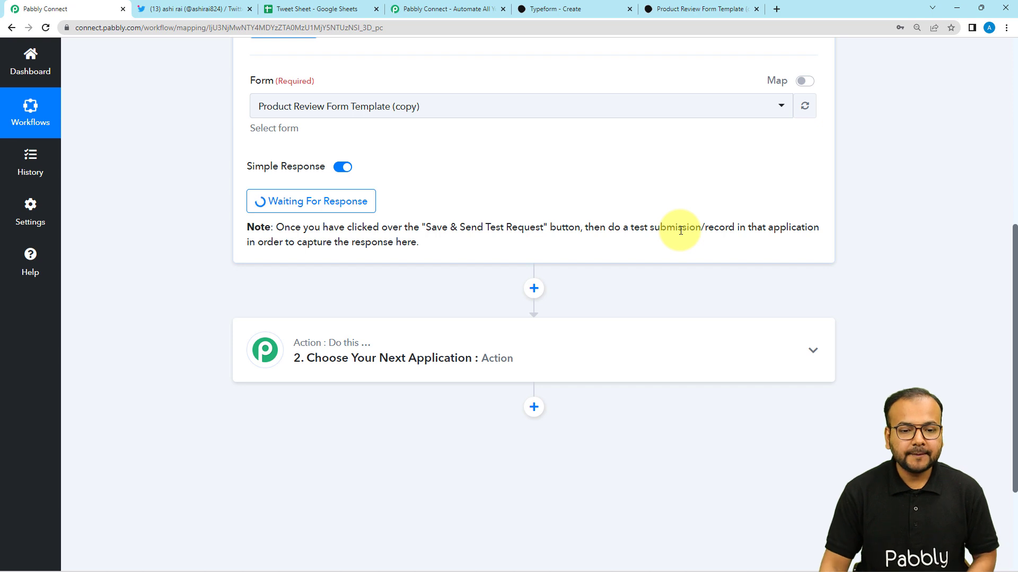
Step: Start a test response in the live Typeform review form, rating the experience 5 stars and the likelihood to recommend 8
{"action": "left_click", "coordinate": [693, 9]}
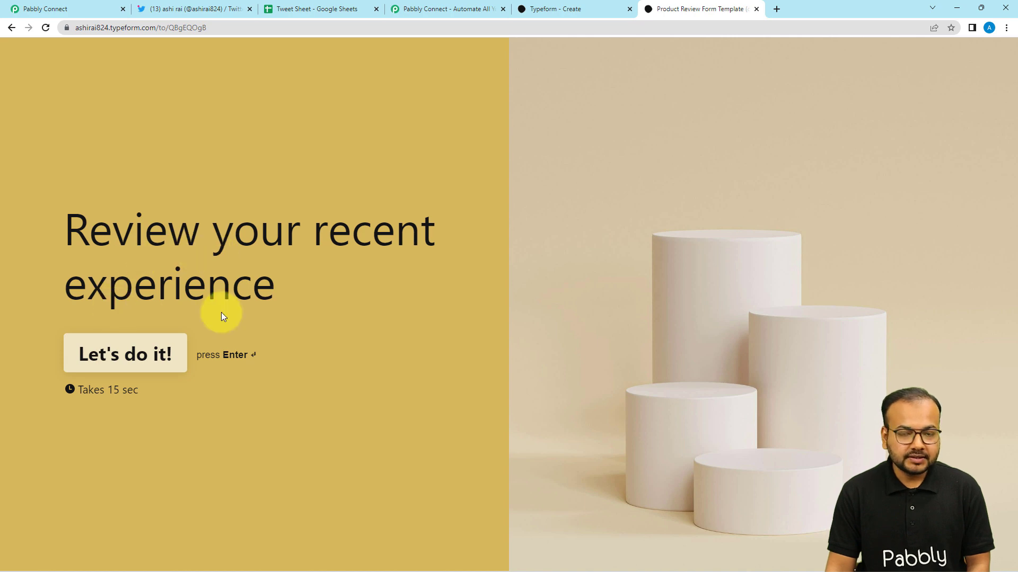
{"action": "left_click", "coordinate": [133, 364]}
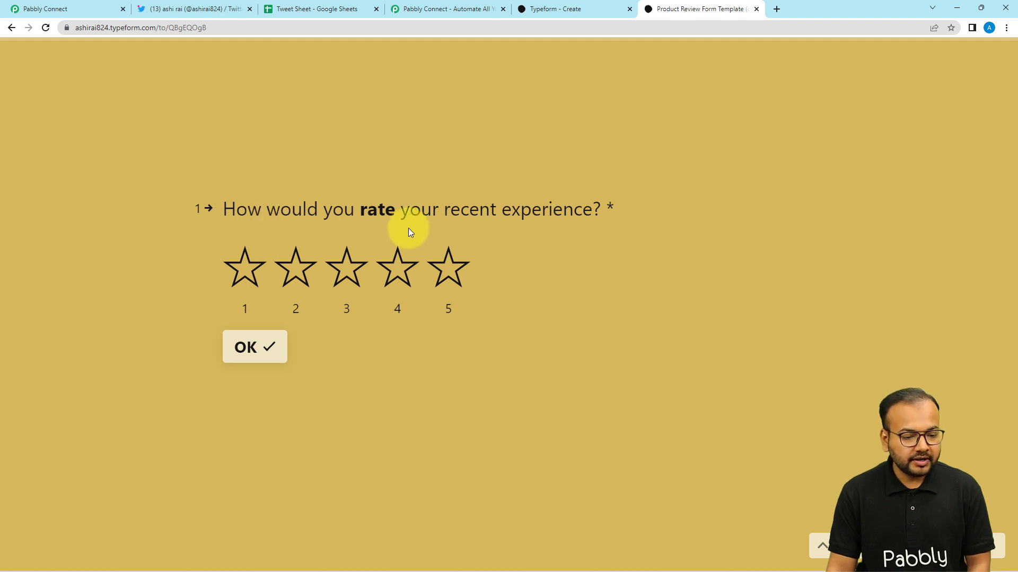
{"action": "left_click", "coordinate": [442, 272]}
{"action": "left_click", "coordinate": [225, 358]}
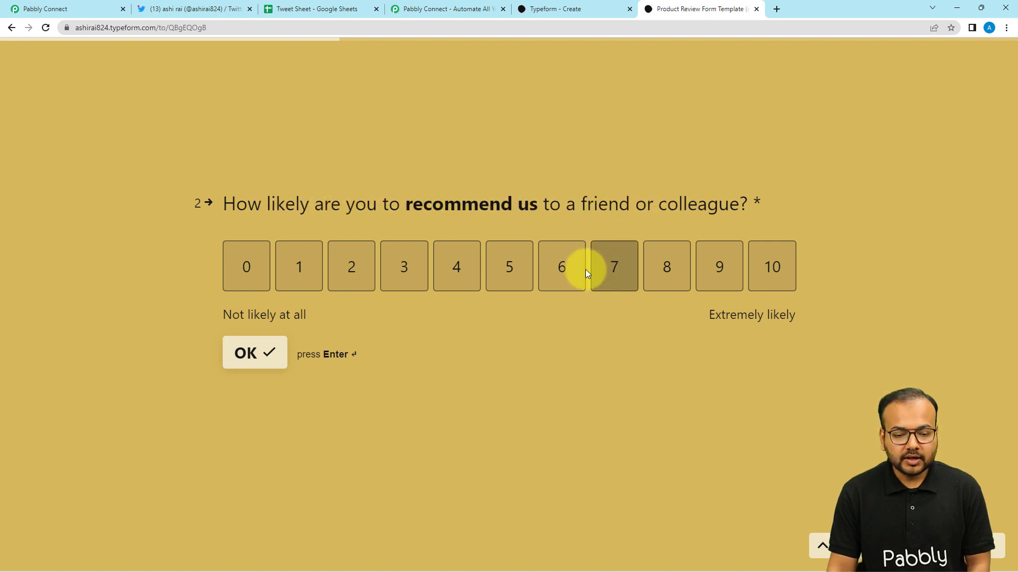
{"action": "left_click", "coordinate": [667, 280]}
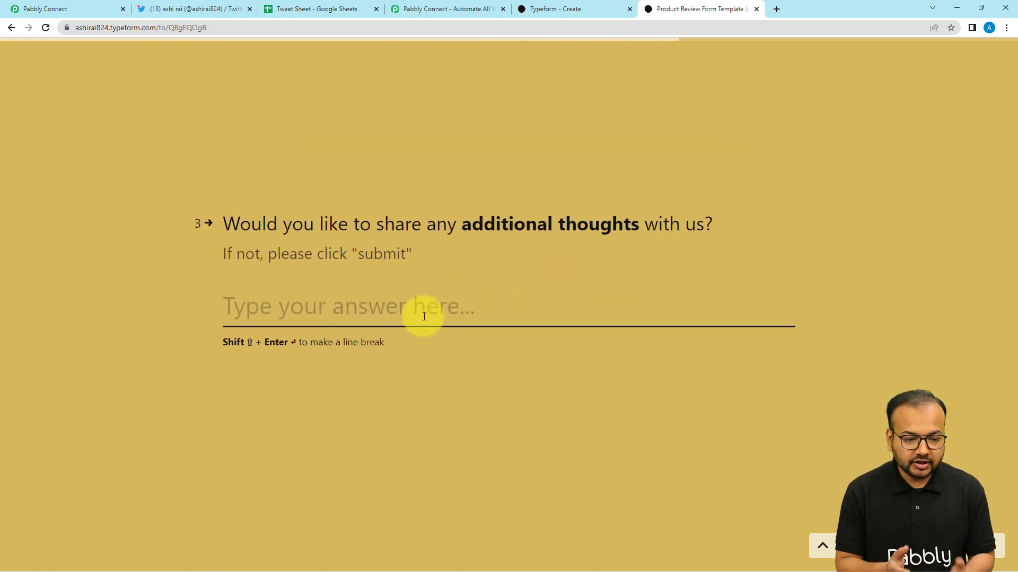
Step: Enter "Very useful product" as the additional thoughts, submit the form, and return to the Pabbly Connect workflow
{"action": "type", "text": "F"}
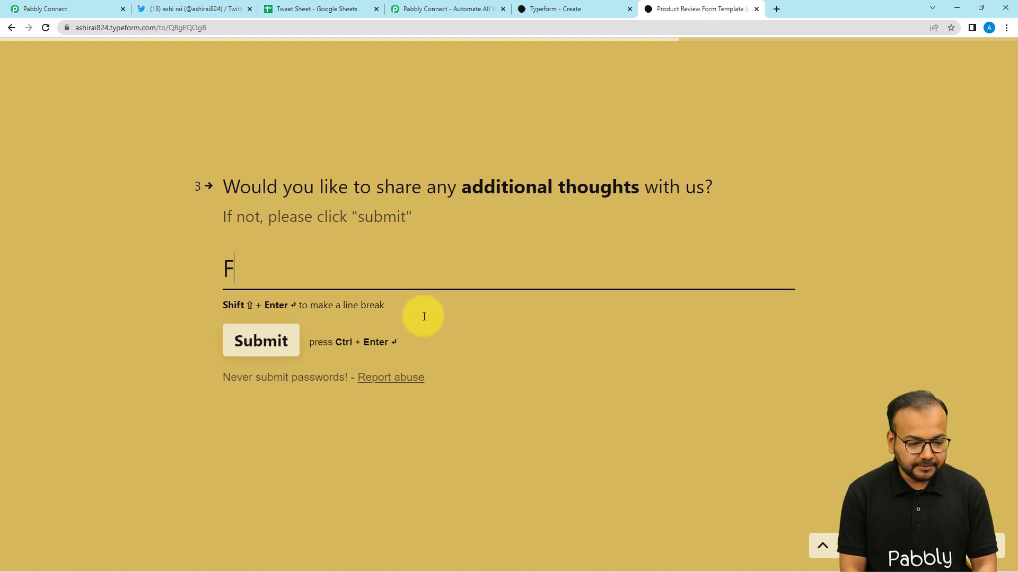
{"action": "key", "text": "BackSpace"}
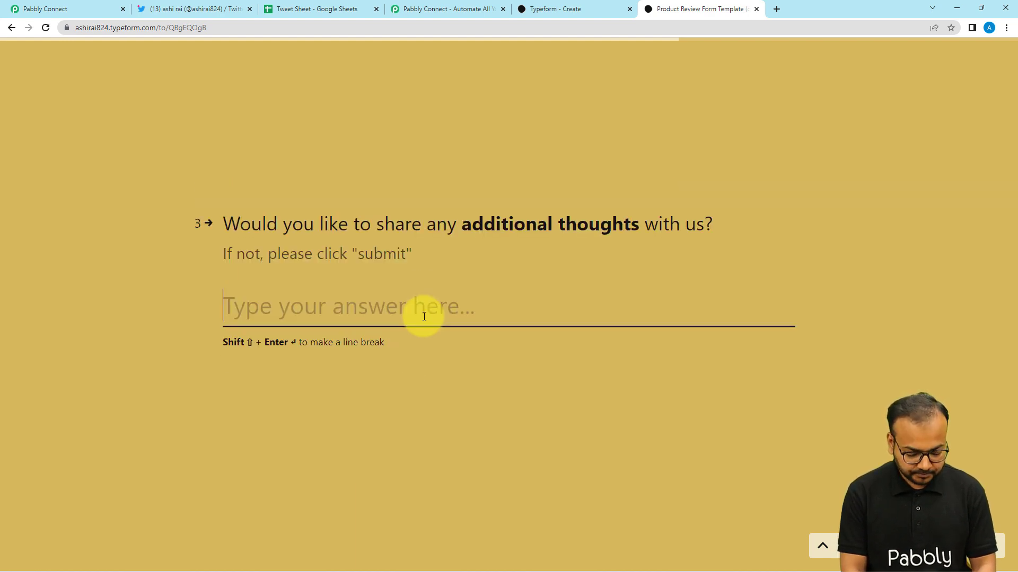
{"action": "type", "text": "Ver"}
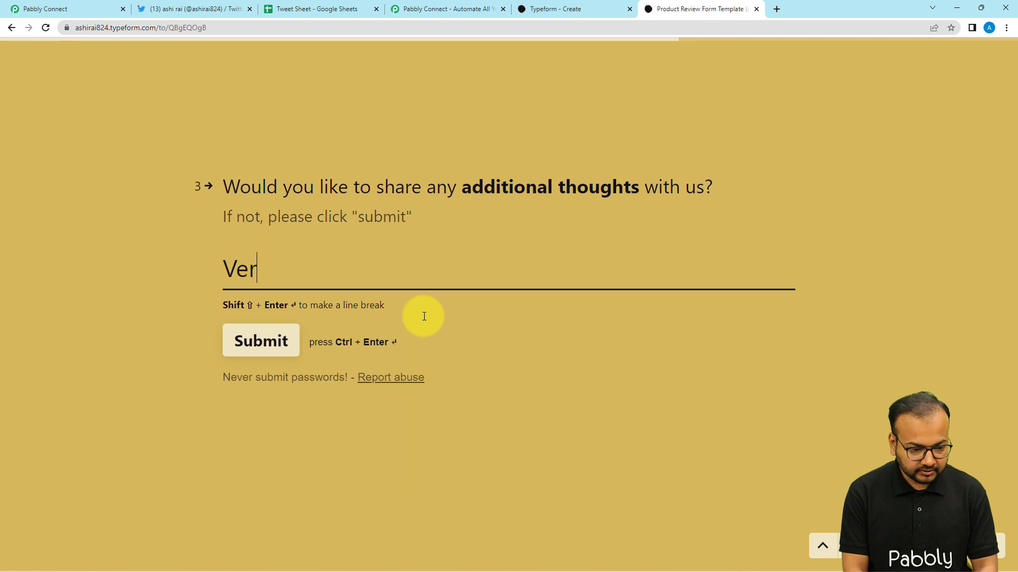
{"action": "type", "text": "y u"}
{"action": "key", "text": "BackSpace"}
{"action": "type", "text": "y"}
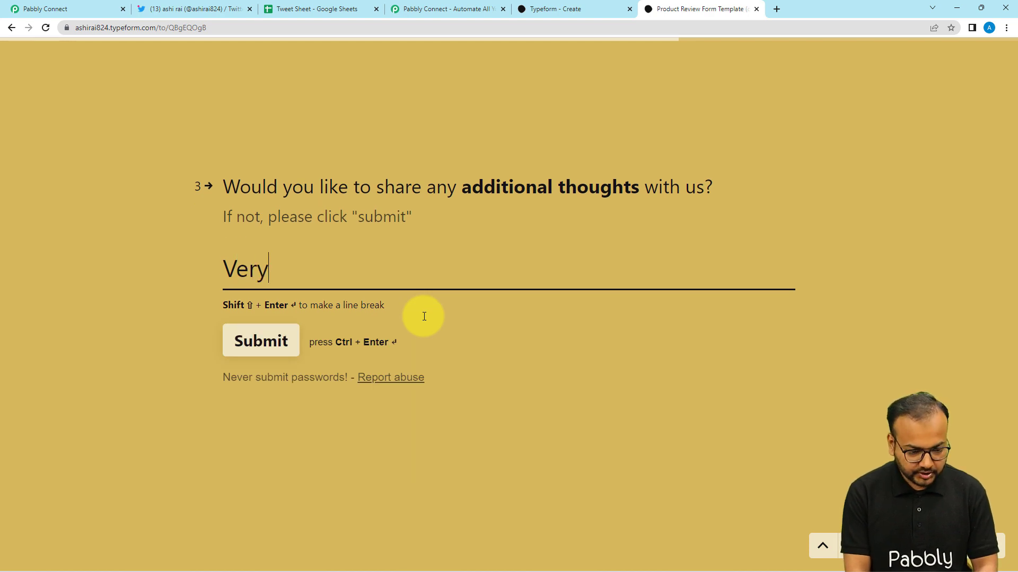
{"action": "type", "text": " usu"}
{"action": "key", "text": "BackSpace"}
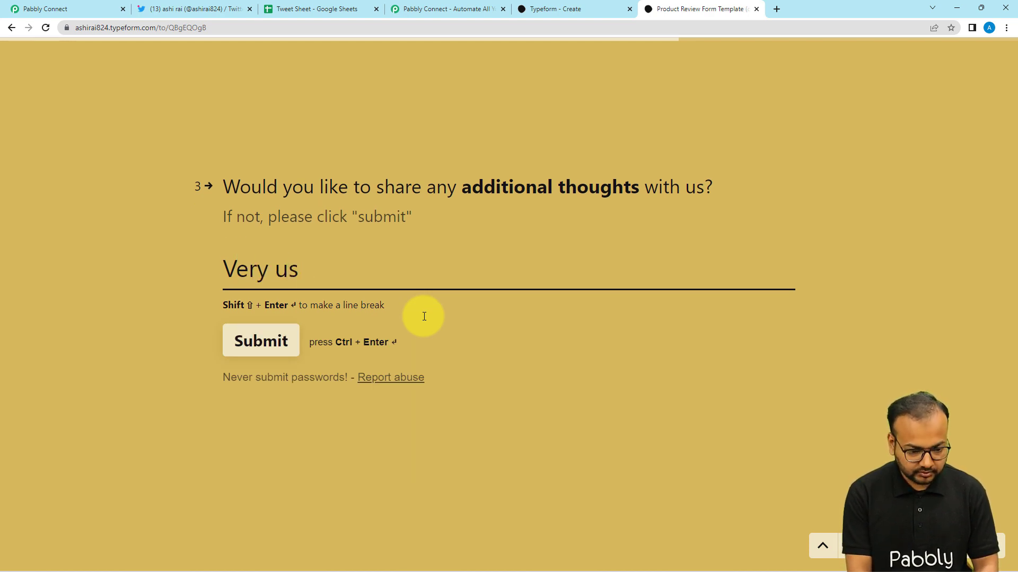
{"action": "type", "text": "eful "}
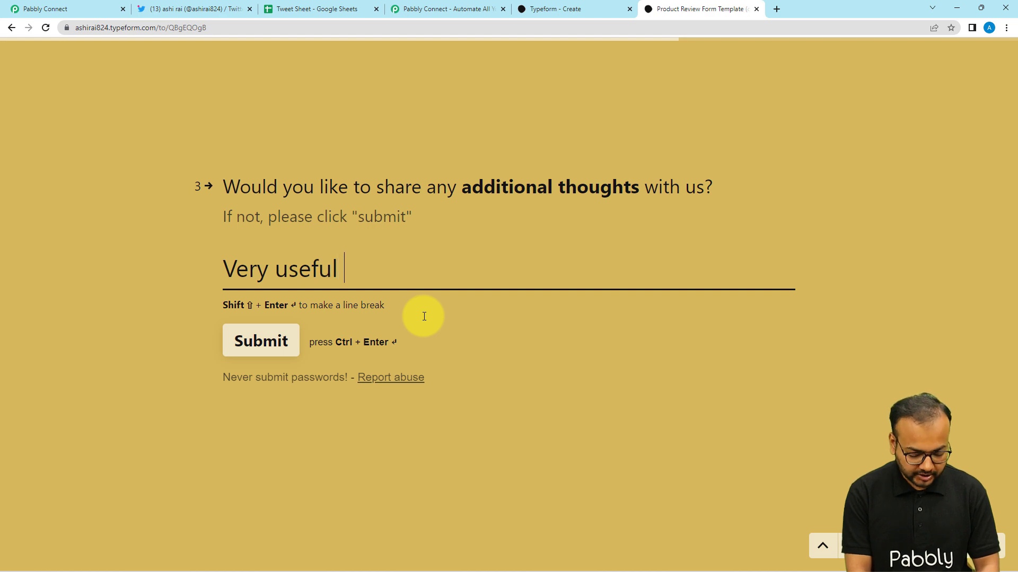
{"action": "type", "text": "product"}
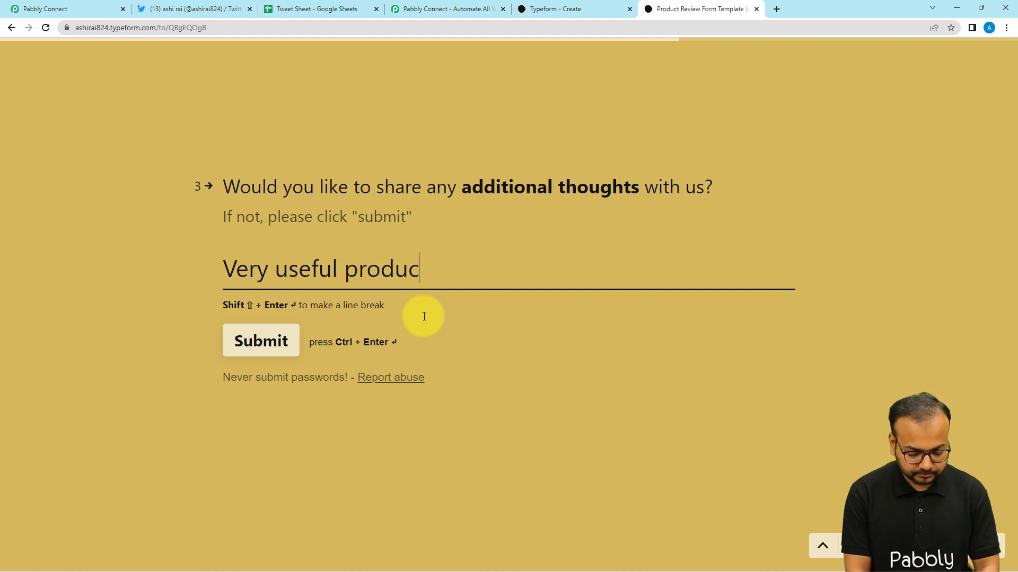
{"action": "left_click", "coordinate": [248, 347]}
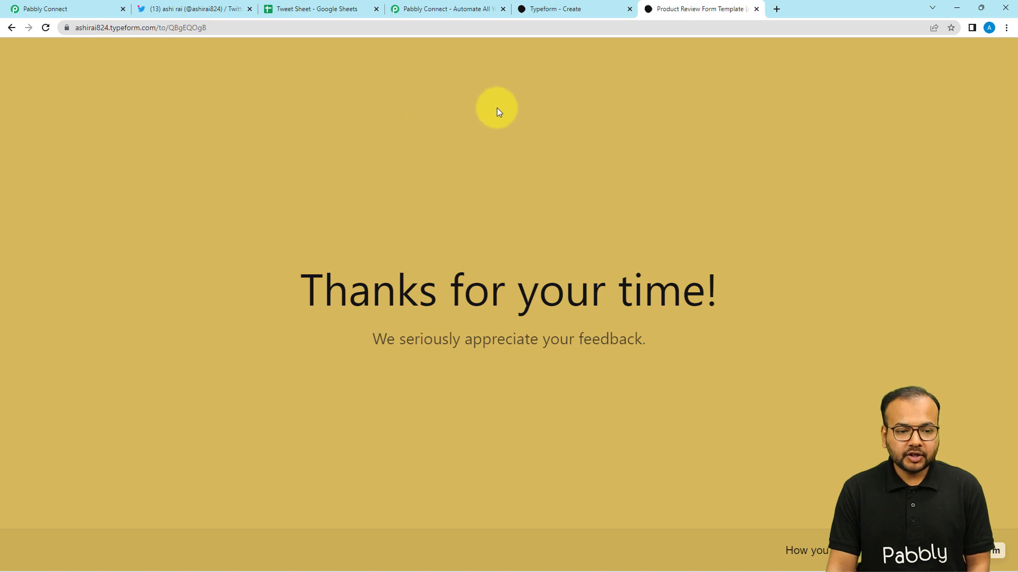
{"action": "left_click", "coordinate": [86, 5]}
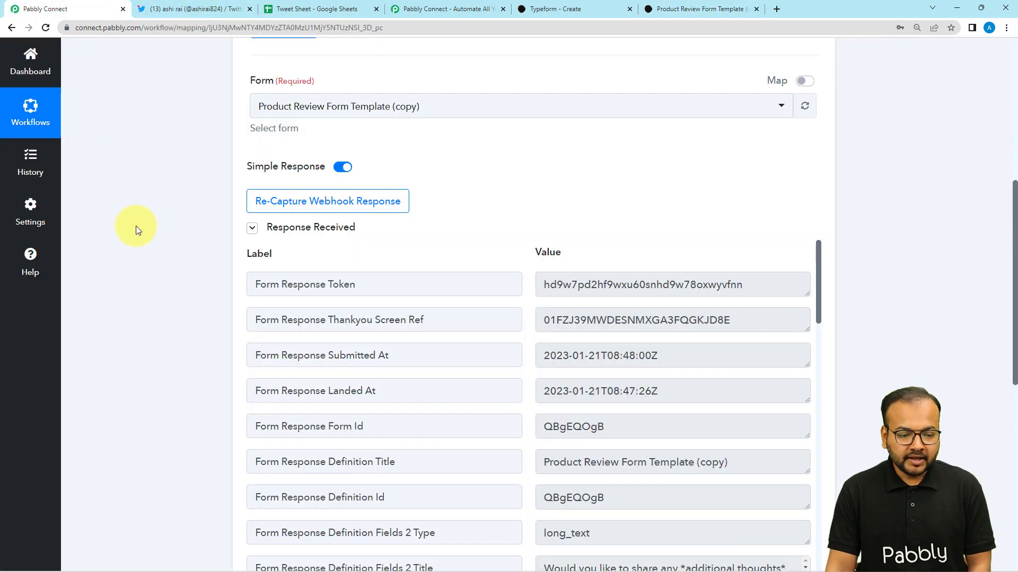
Step: Review the captured Typeform response fields, checking the additional-thoughts text, the recommendation score and the experience rating
{"action": "scroll", "coordinate": [136, 226], "scroll_direction": "down", "scroll_amount": 1}
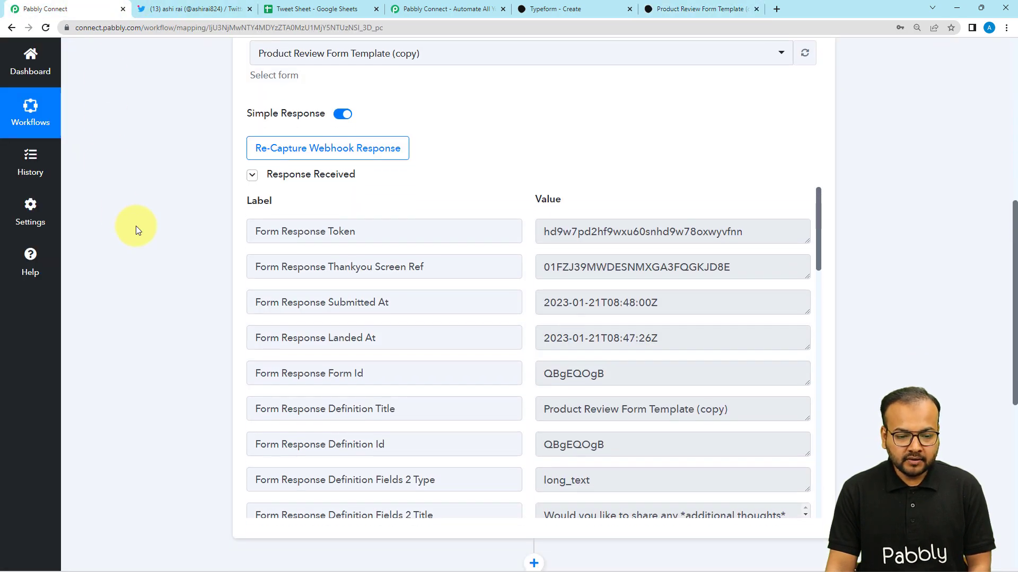
{"action": "scroll", "coordinate": [405, 278], "scroll_direction": "down", "scroll_amount": 4}
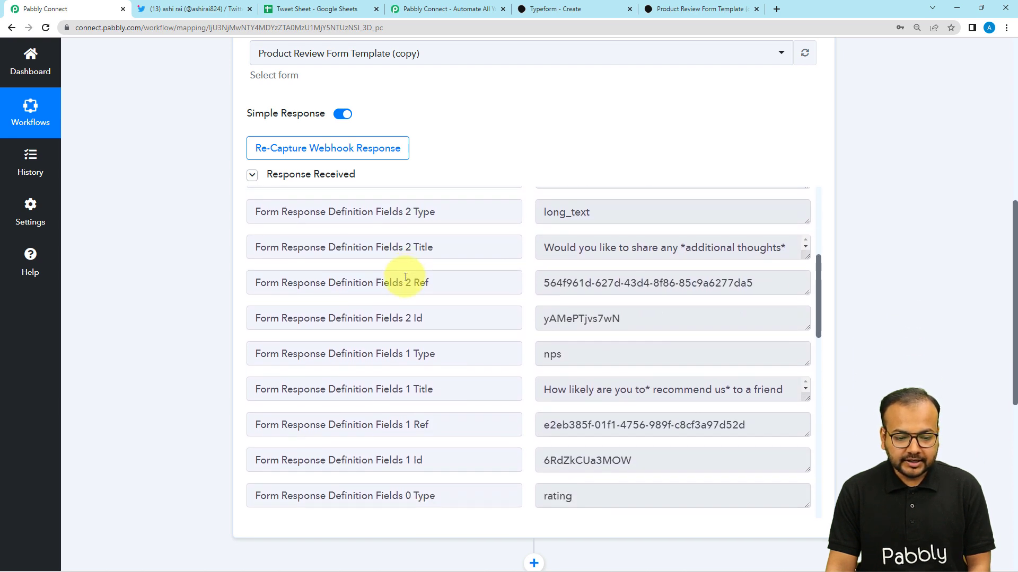
{"action": "scroll", "coordinate": [424, 271], "scroll_direction": "down", "scroll_amount": 1}
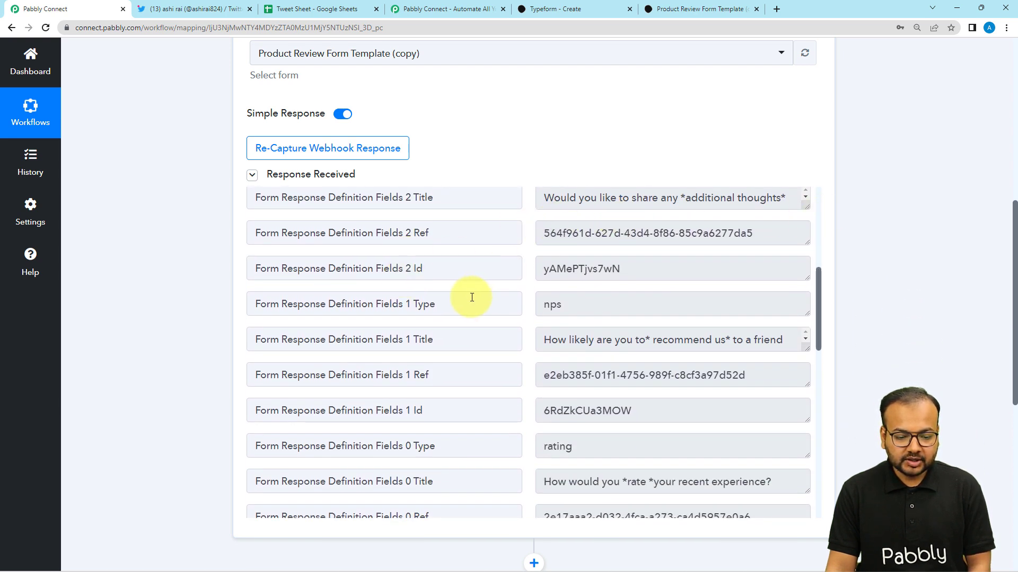
{"action": "scroll", "coordinate": [471, 298], "scroll_direction": "down", "scroll_amount": 3}
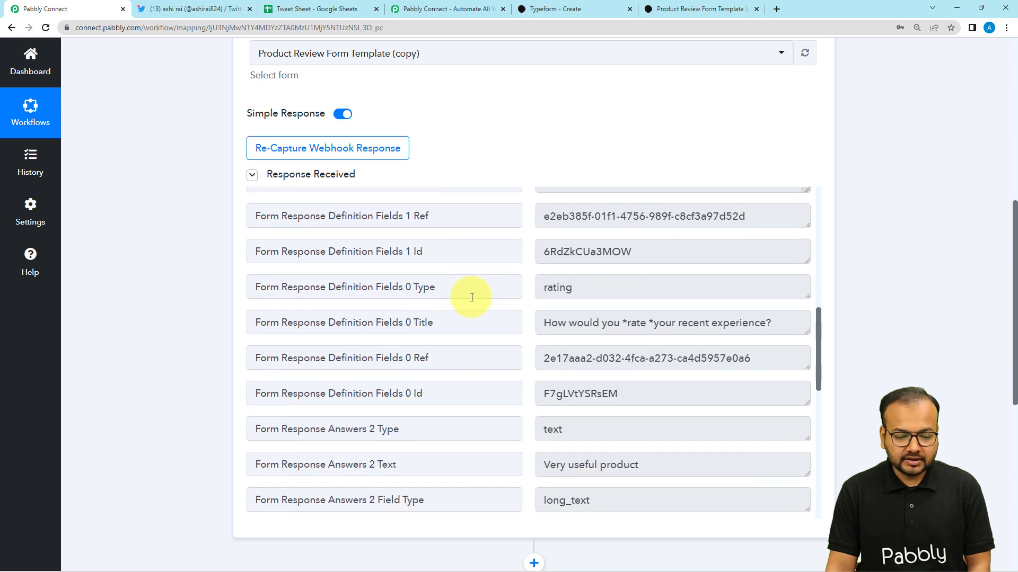
{"action": "scroll", "coordinate": [472, 297], "scroll_direction": "down", "scroll_amount": 2}
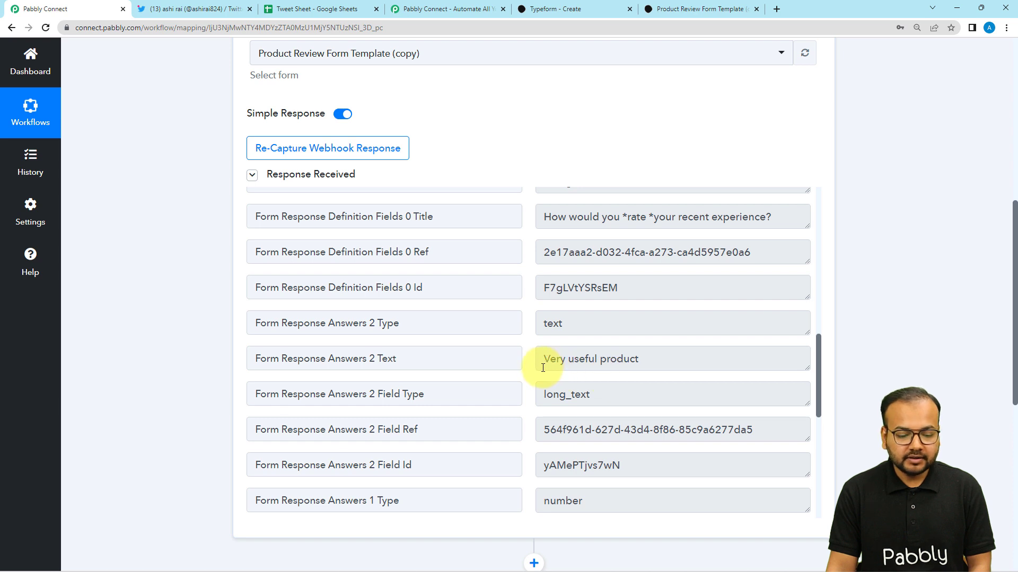
{"action": "scroll", "coordinate": [473, 392], "scroll_direction": "down", "scroll_amount": 1}
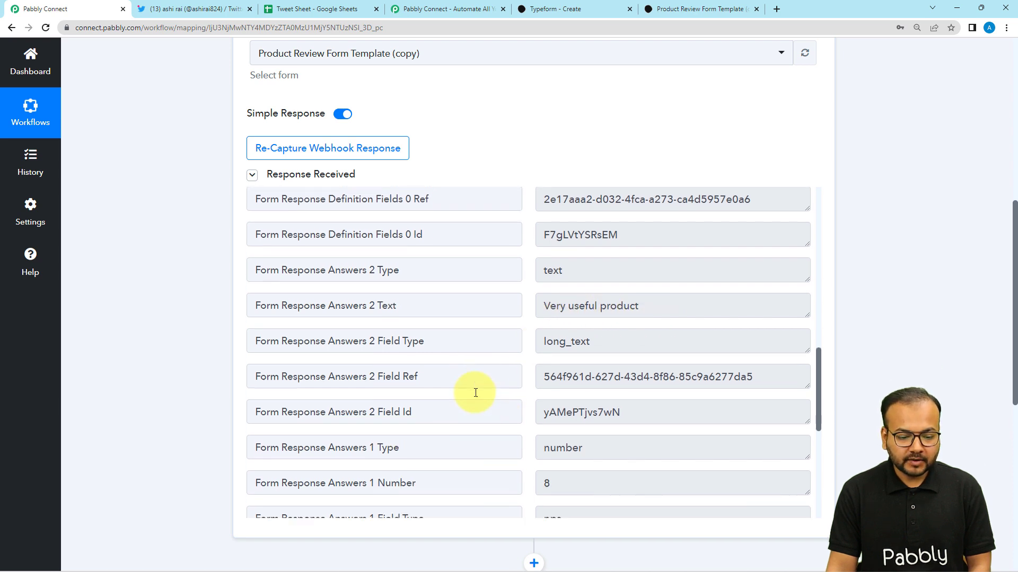
{"action": "scroll", "coordinate": [476, 392], "scroll_direction": "down", "scroll_amount": 2}
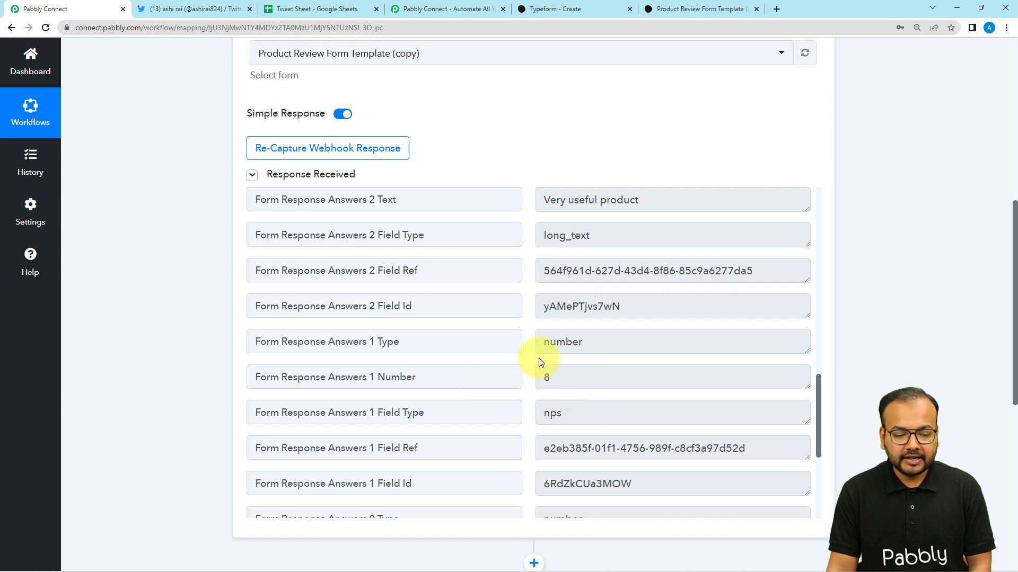
{"action": "scroll", "coordinate": [493, 383], "scroll_direction": "down", "scroll_amount": 4}
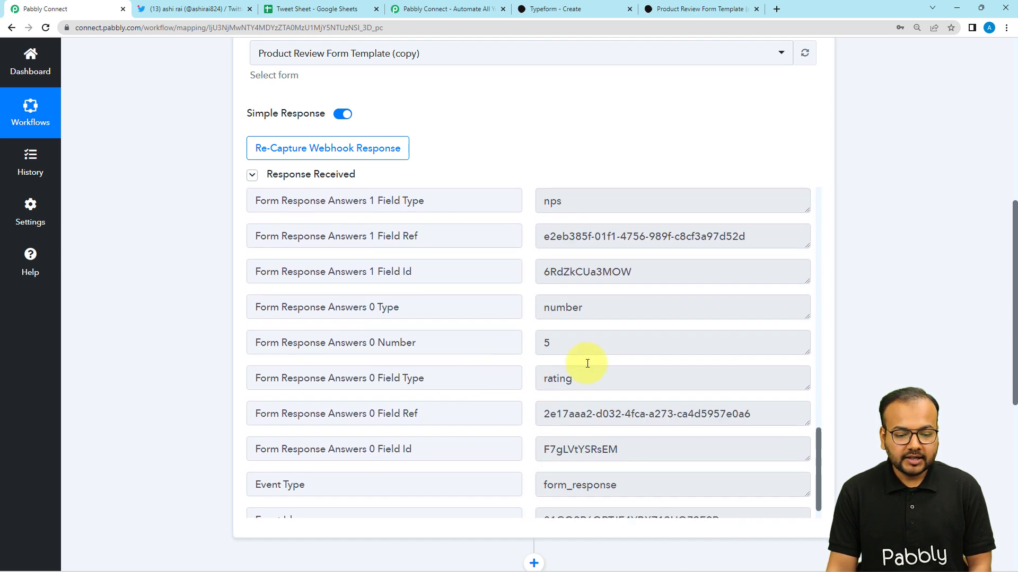
{"action": "scroll", "coordinate": [546, 345], "scroll_direction": "down", "scroll_amount": 1}
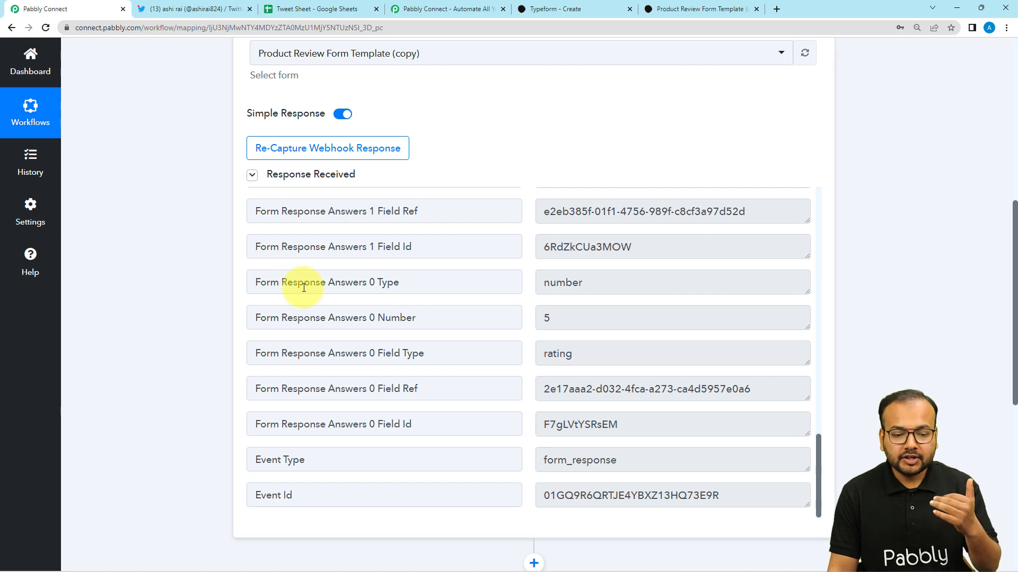
{"action": "scroll", "coordinate": [297, 280], "scroll_direction": "up", "scroll_amount": 1}
Step: Choose Filter by Pabbly as the workflow's action step after the Typeform trigger
{"action": "scroll", "coordinate": [168, 266], "scroll_direction": "down", "scroll_amount": 6}
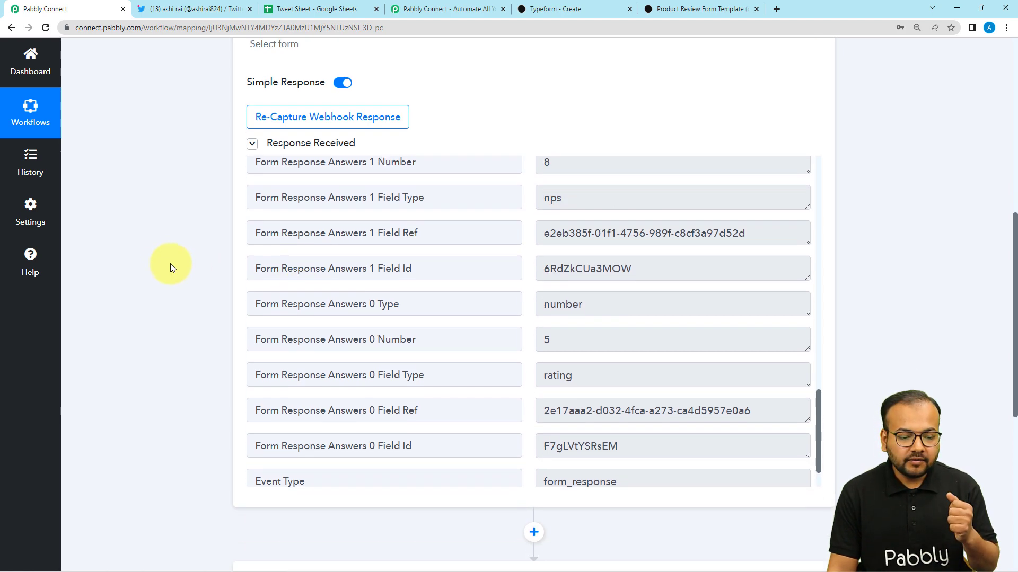
{"action": "left_click", "coordinate": [340, 319]}
{"action": "scroll", "coordinate": [194, 296], "scroll_direction": "down", "scroll_amount": 2}
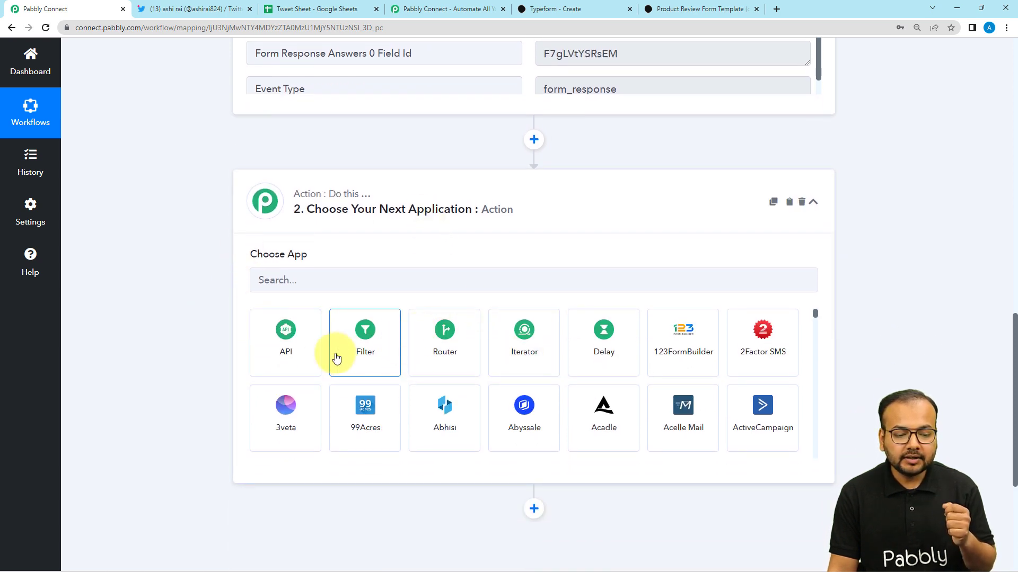
{"action": "left_click", "coordinate": [364, 367]}
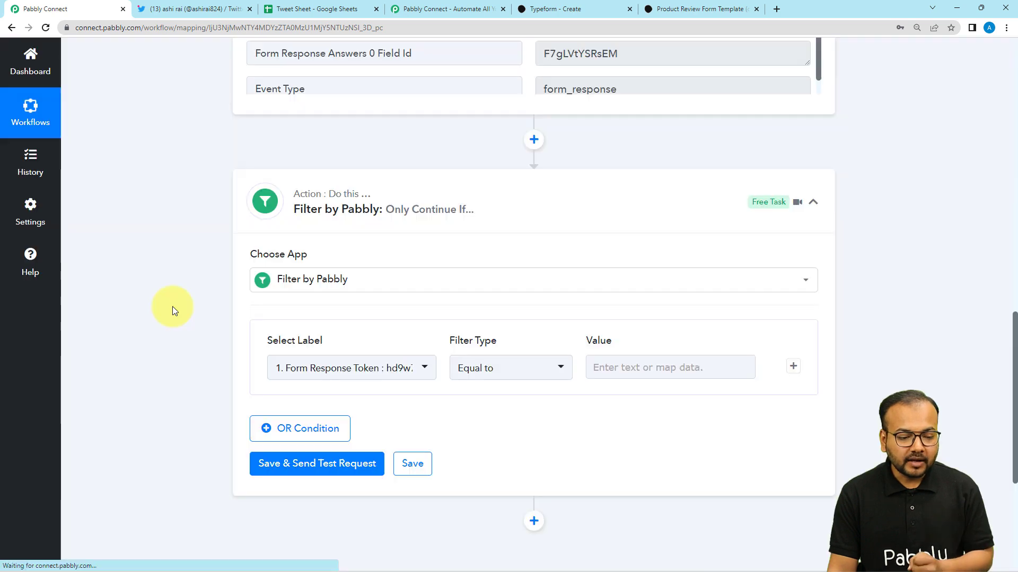
{"action": "scroll", "coordinate": [172, 307], "scroll_direction": "down", "scroll_amount": 1}
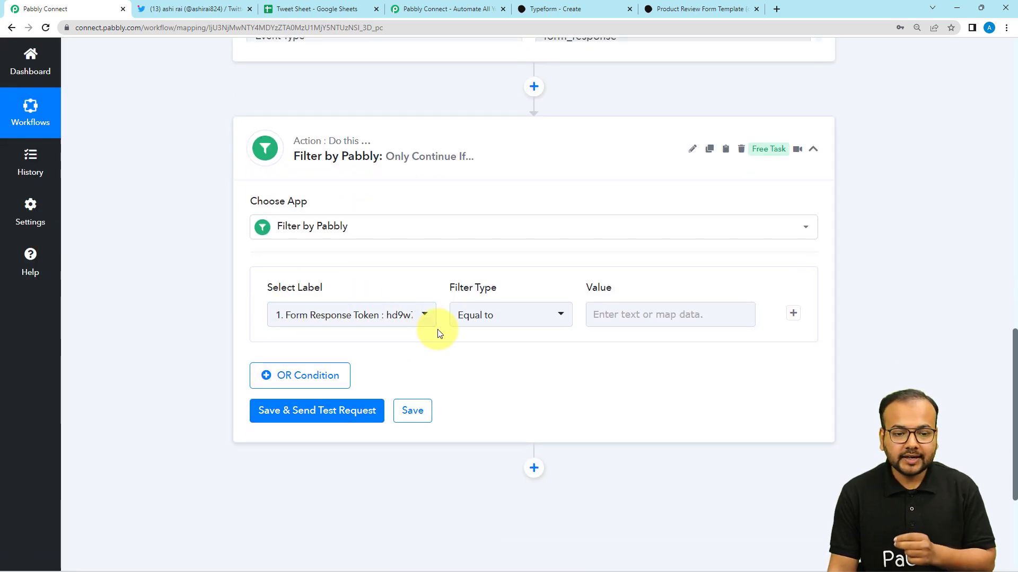
Step: Check which response field holds the experience rating and set the filter condition's label to Form Response Answers 0 Number
{"action": "scroll", "coordinate": [447, 338], "scroll_direction": "up", "scroll_amount": 6}
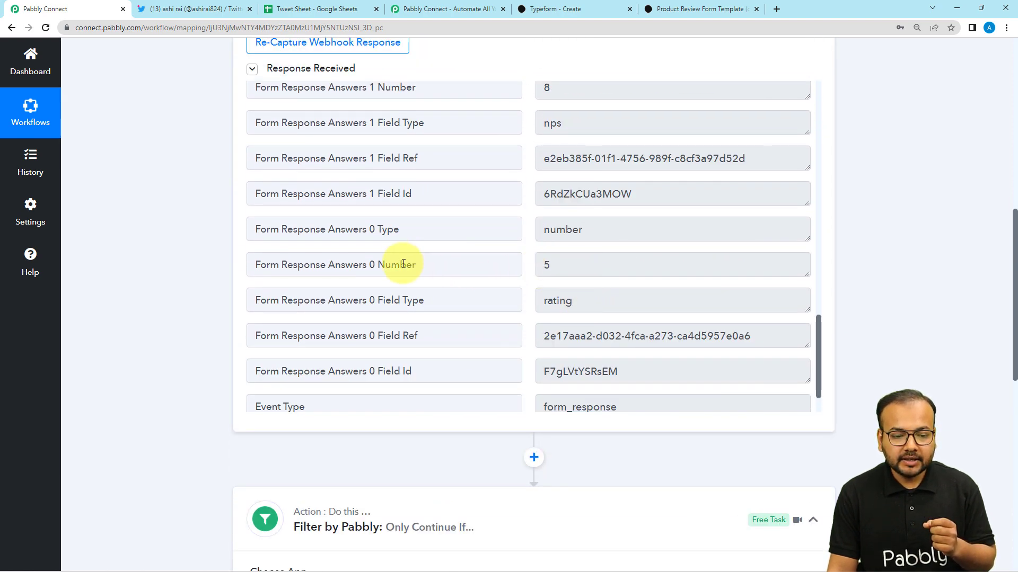
{"action": "scroll", "coordinate": [450, 291], "scroll_direction": "up", "scroll_amount": 2}
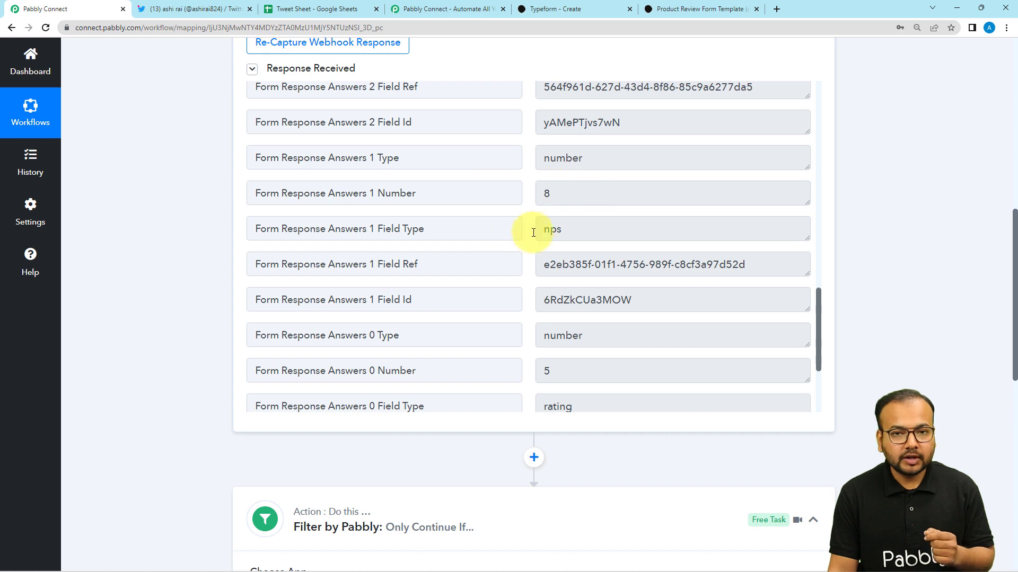
{"action": "scroll", "coordinate": [152, 245], "scroll_direction": "down", "scroll_amount": 6}
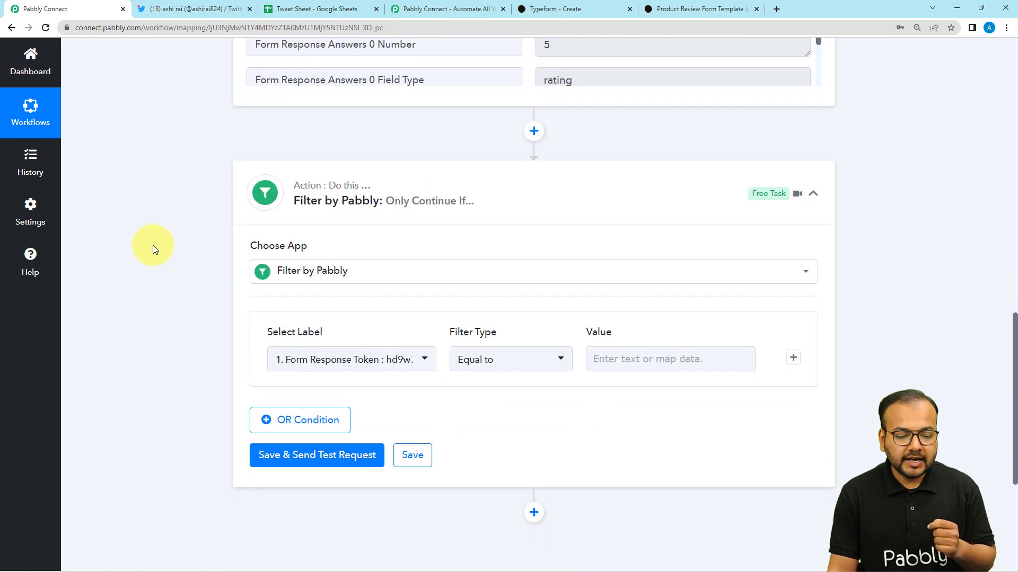
{"action": "scroll", "coordinate": [153, 245], "scroll_direction": "down", "scroll_amount": 3}
{"action": "left_click", "coordinate": [349, 212]}
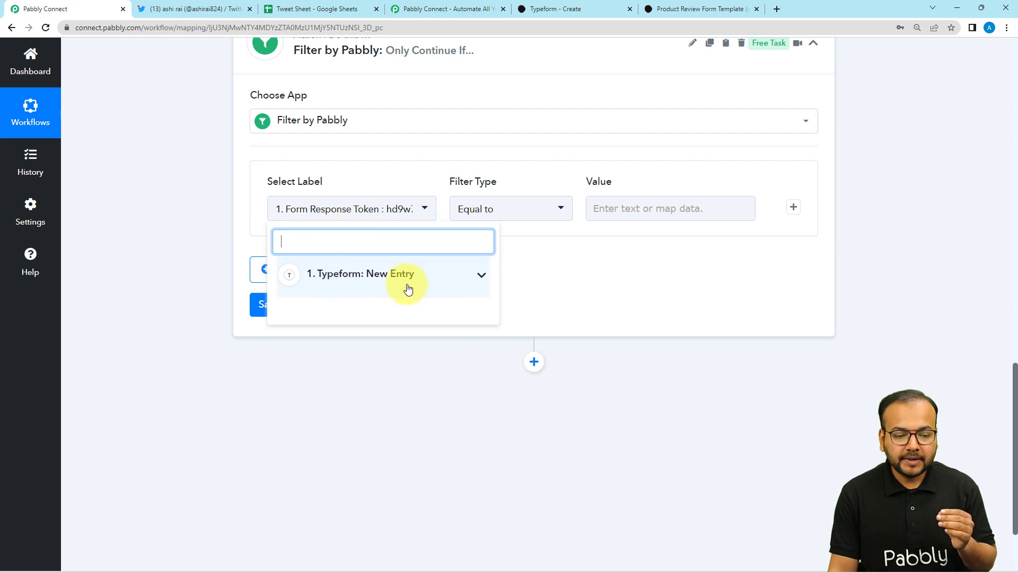
{"action": "left_click", "coordinate": [364, 282]}
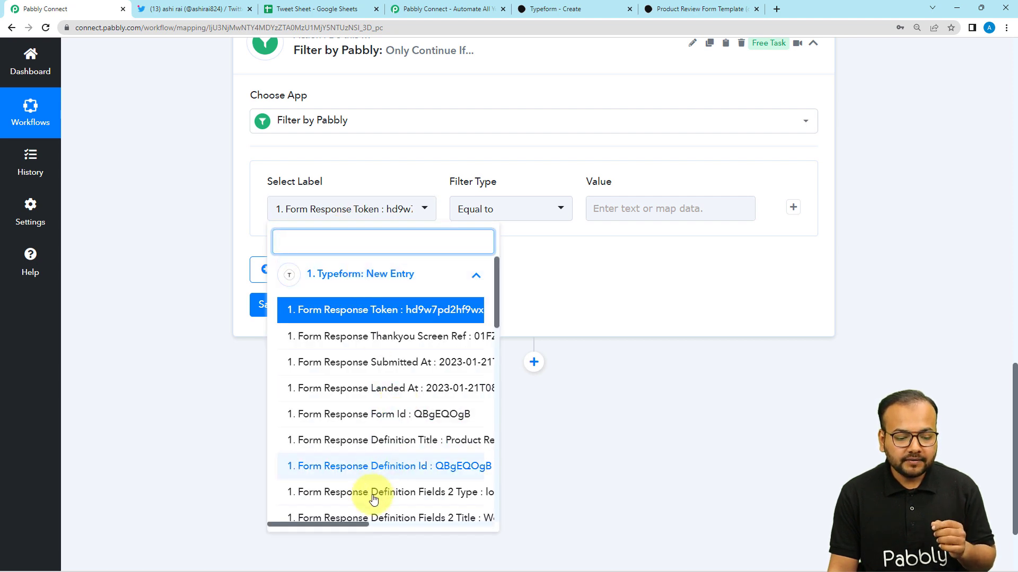
{"action": "left_click_drag", "start_coordinate": [356, 523], "coordinate": [387, 529]}
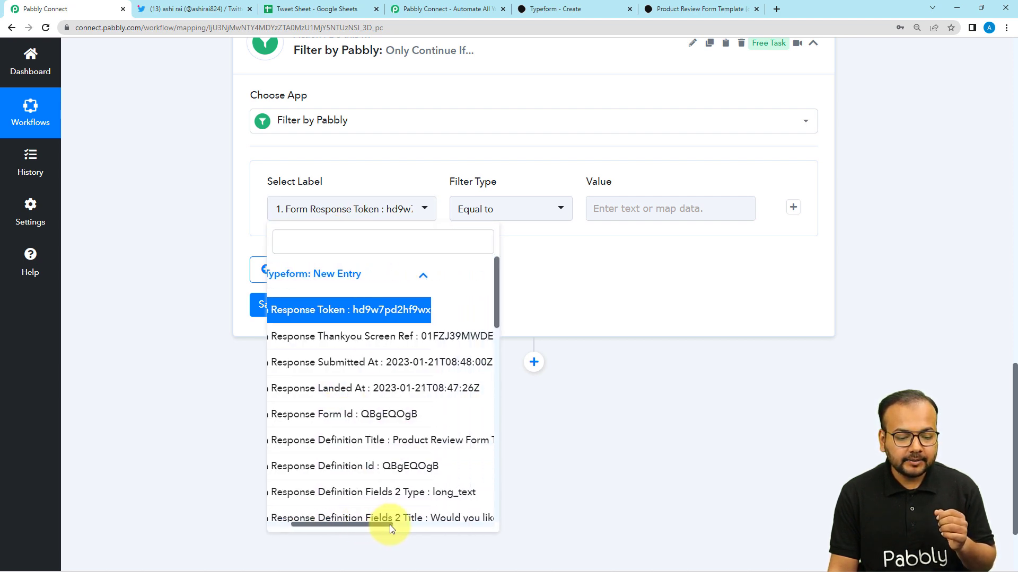
{"action": "left_click", "coordinate": [391, 518]}
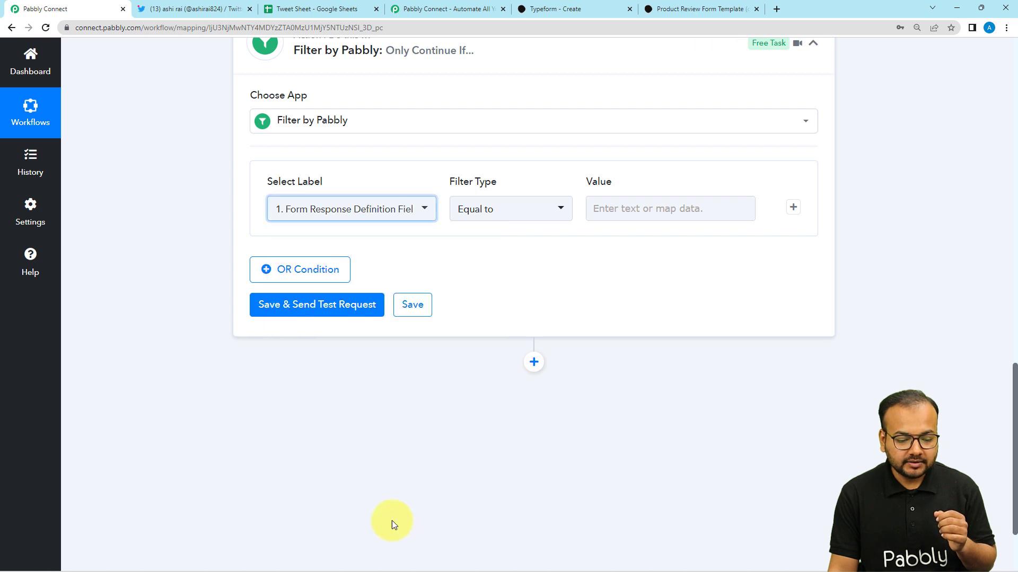
{"action": "left_click", "coordinate": [287, 211]}
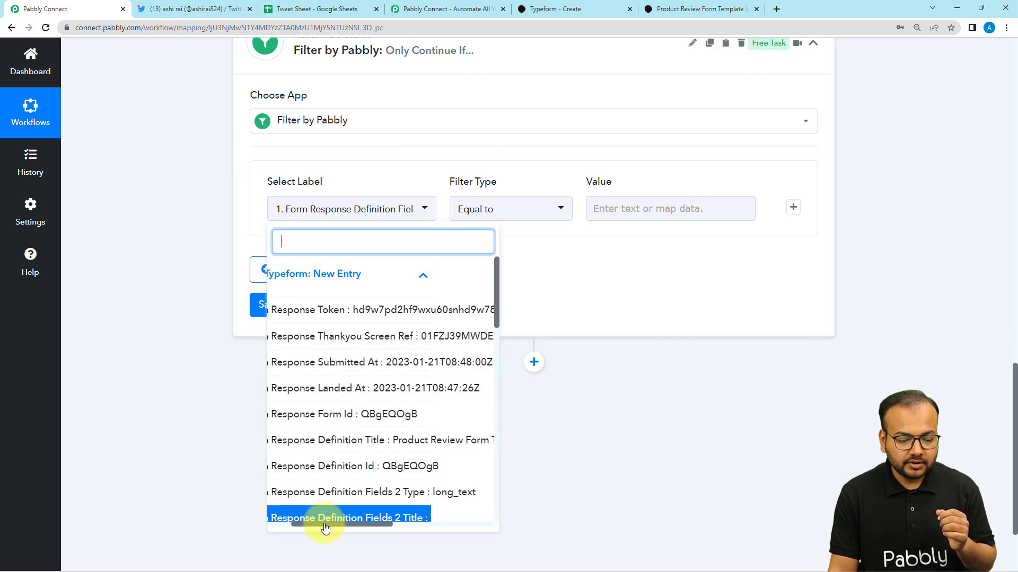
{"action": "left_click_drag", "start_coordinate": [325, 529], "coordinate": [345, 525]}
{"action": "scroll", "coordinate": [371, 381], "scroll_direction": "down", "scroll_amount": 3}
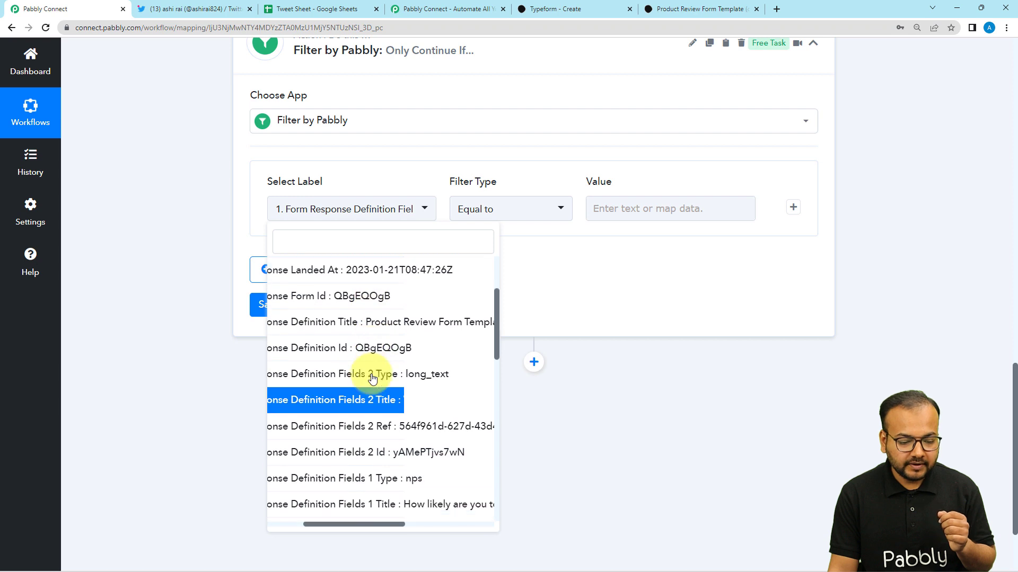
{"action": "scroll", "coordinate": [372, 378], "scroll_direction": "down", "scroll_amount": 6}
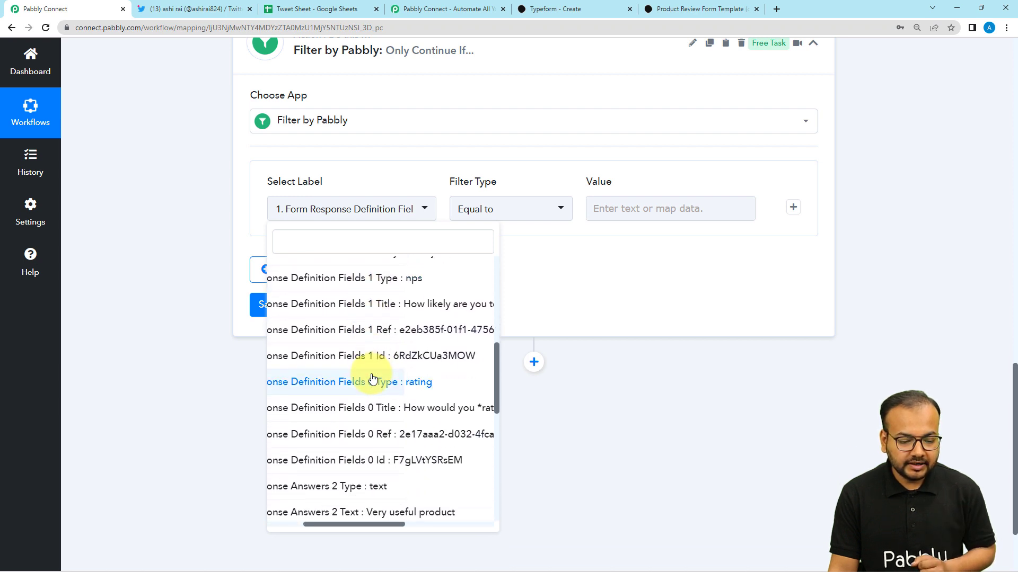
{"action": "scroll", "coordinate": [373, 377], "scroll_direction": "down", "scroll_amount": 10}
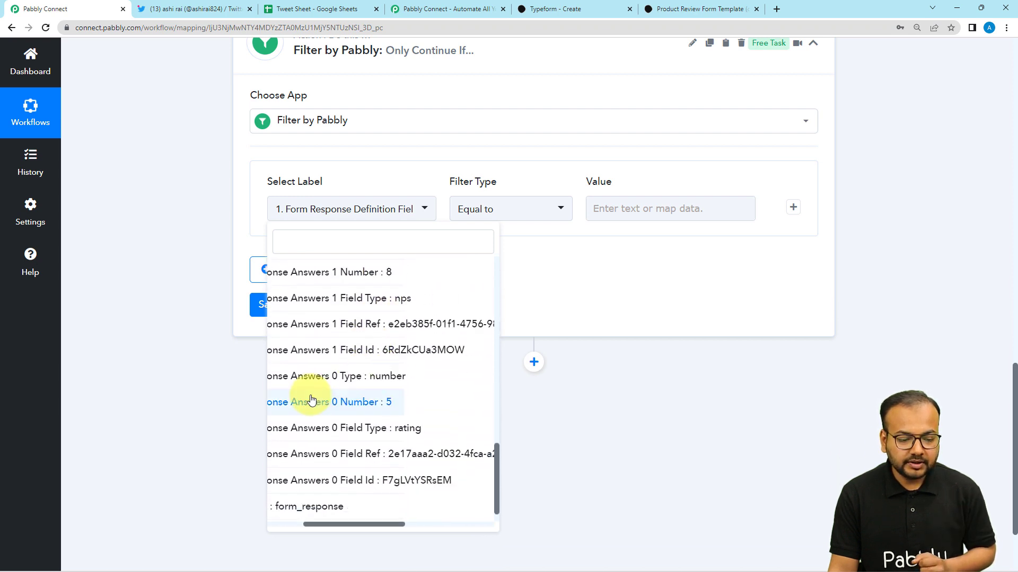
{"action": "left_click", "coordinate": [373, 405]}
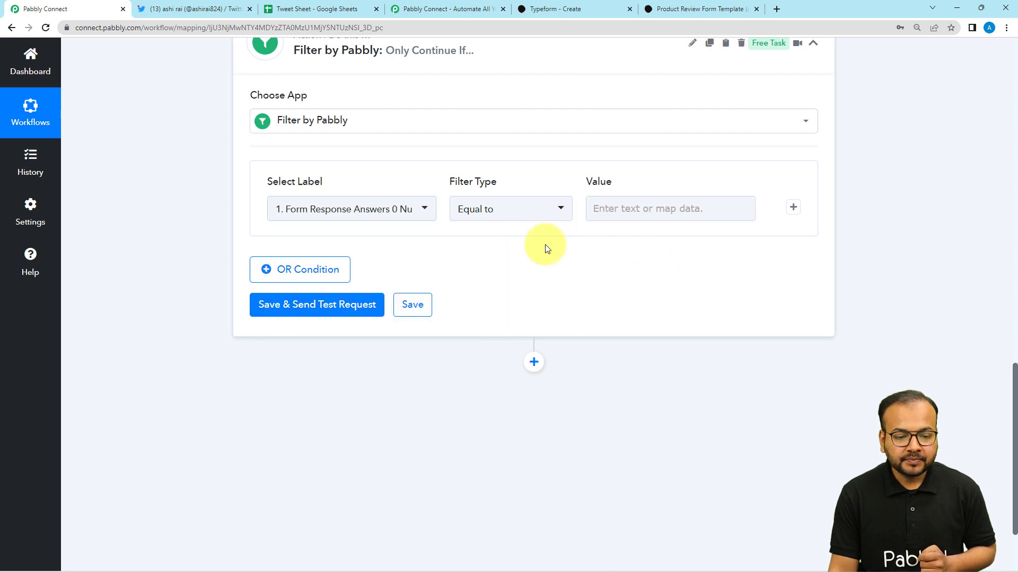
Step: Set the rating condition's filter type to Greater than and its value to 3
{"action": "left_click", "coordinate": [550, 219]}
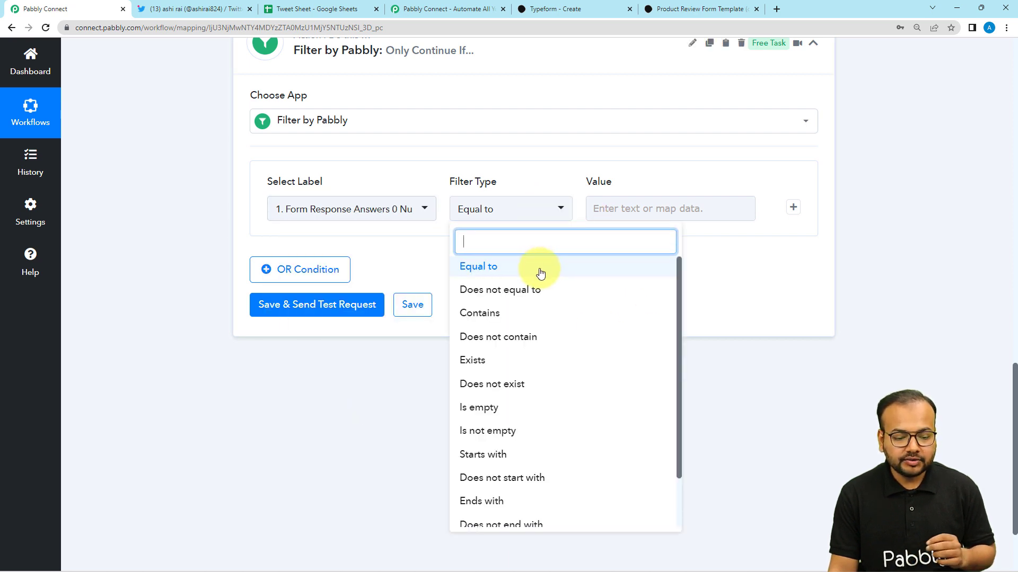
{"action": "scroll", "coordinate": [522, 365], "scroll_direction": "down", "scroll_amount": 2}
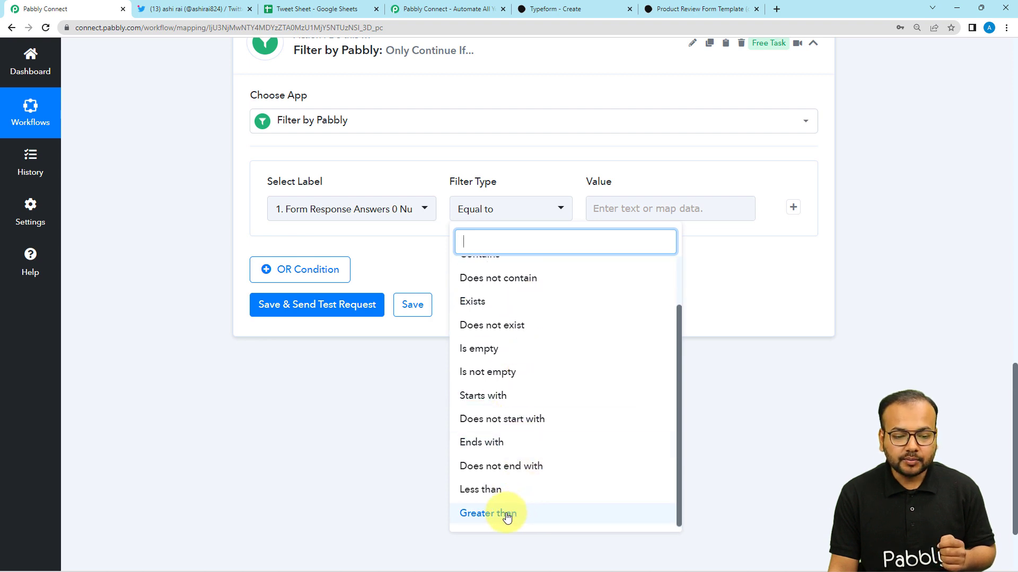
{"action": "left_click", "coordinate": [508, 514]}
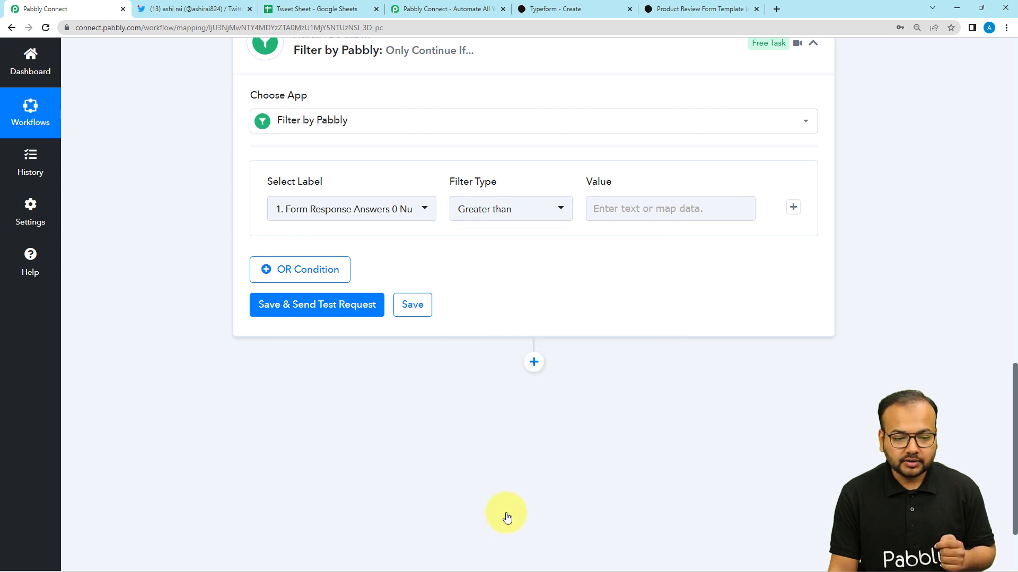
{"action": "left_click", "coordinate": [626, 214]}
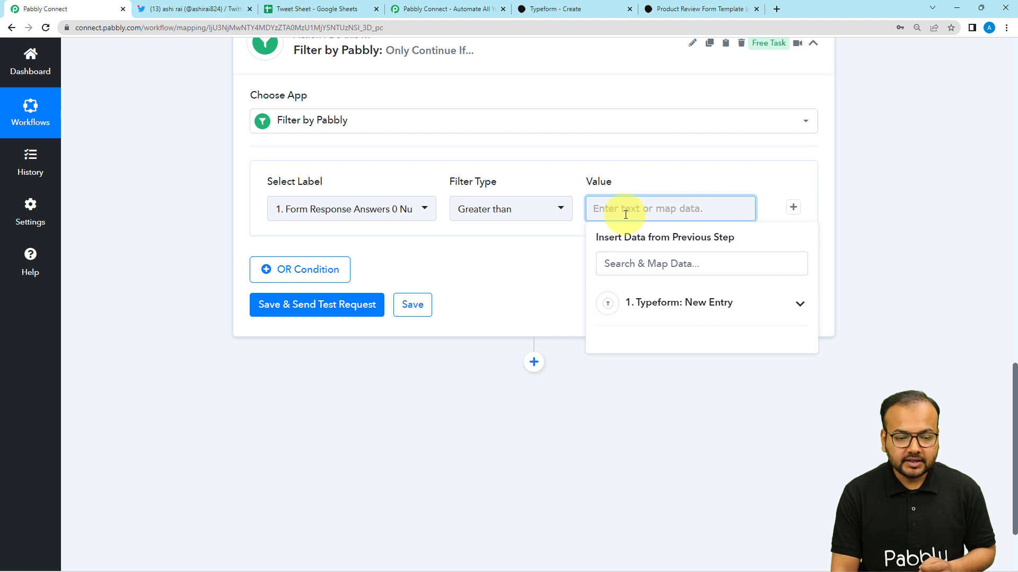
{"action": "type", "text": "3"}
{"action": "left_click", "coordinate": [649, 184]}
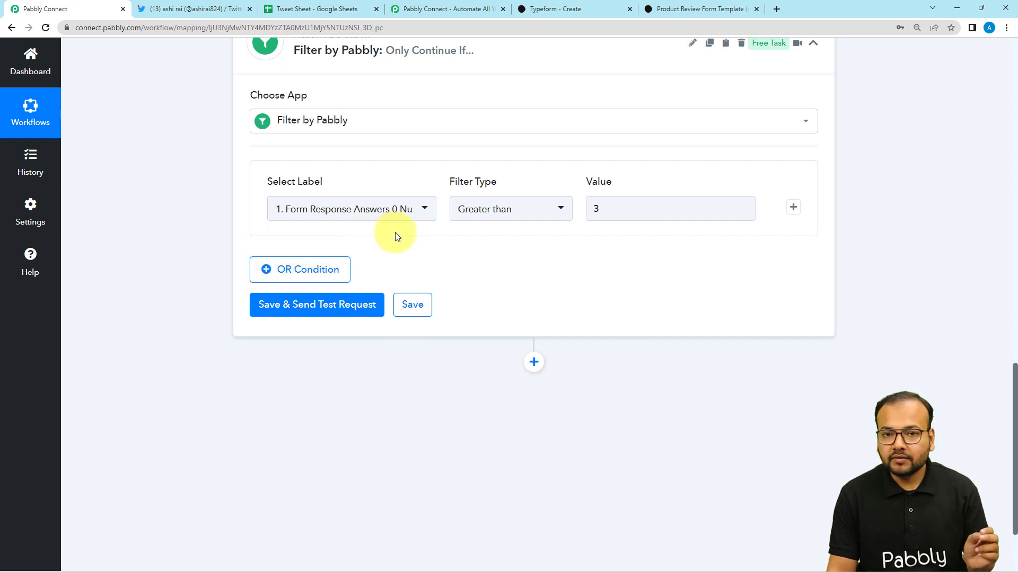
Step: Add a second condition row alongside the rating condition and set its label to Form Response Answers 1 Number
{"action": "left_click", "coordinate": [794, 209]}
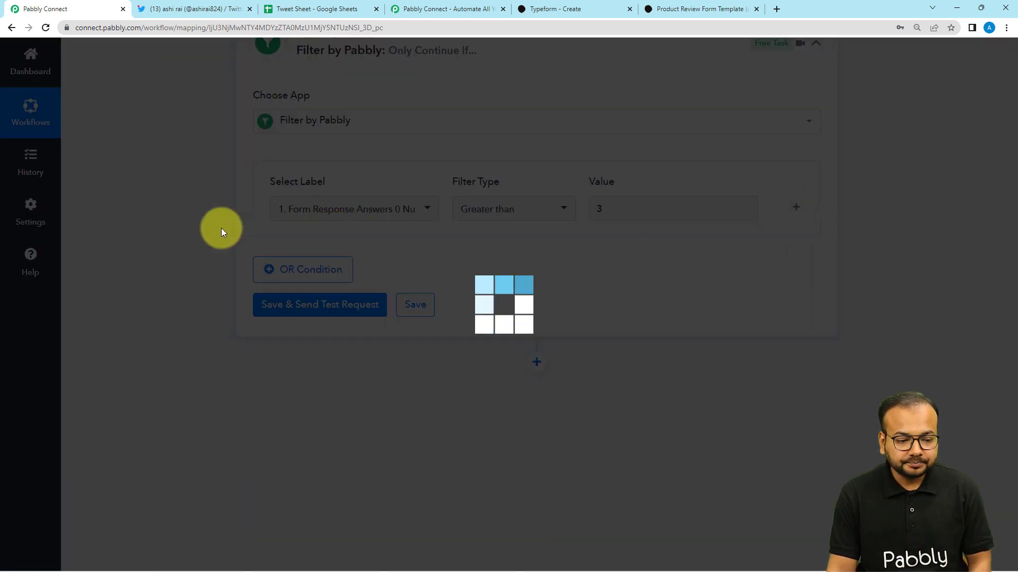
{"action": "scroll", "coordinate": [225, 236], "scroll_direction": "down", "scroll_amount": 1}
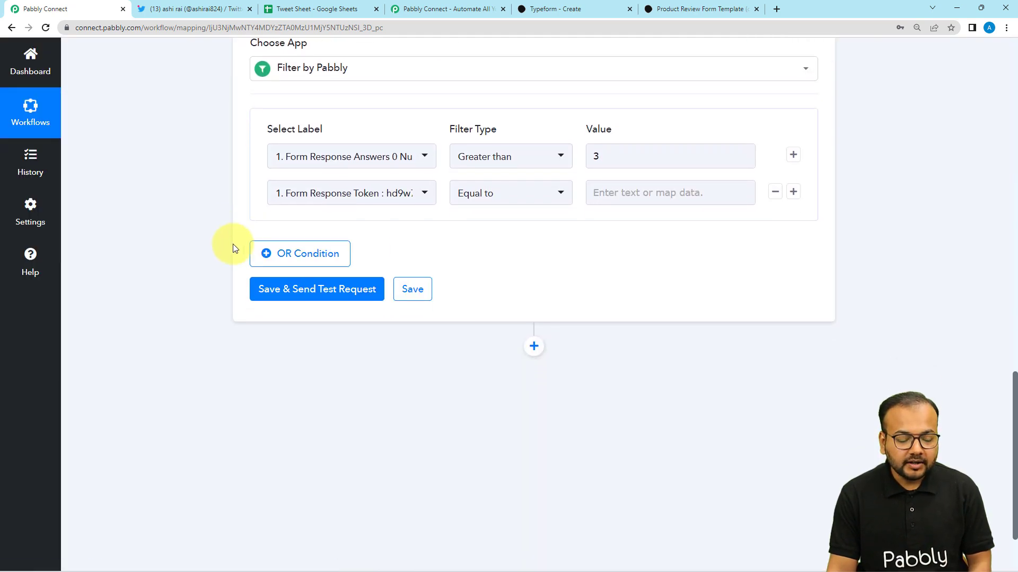
{"action": "left_click", "coordinate": [377, 199]}
{"action": "left_click", "coordinate": [377, 264]}
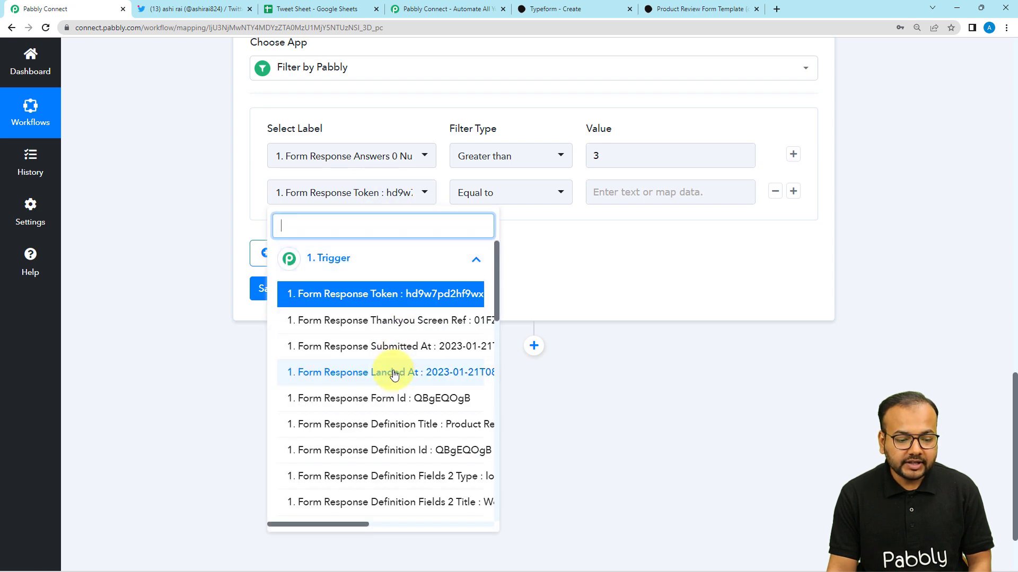
{"action": "scroll", "coordinate": [394, 378], "scroll_direction": "down", "scroll_amount": 1}
{"action": "left_click_drag", "start_coordinate": [342, 522], "coordinate": [405, 527]}
{"action": "left_click", "coordinate": [340, 204]}
{"action": "scroll", "coordinate": [385, 378], "scroll_direction": "down", "scroll_amount": 5}
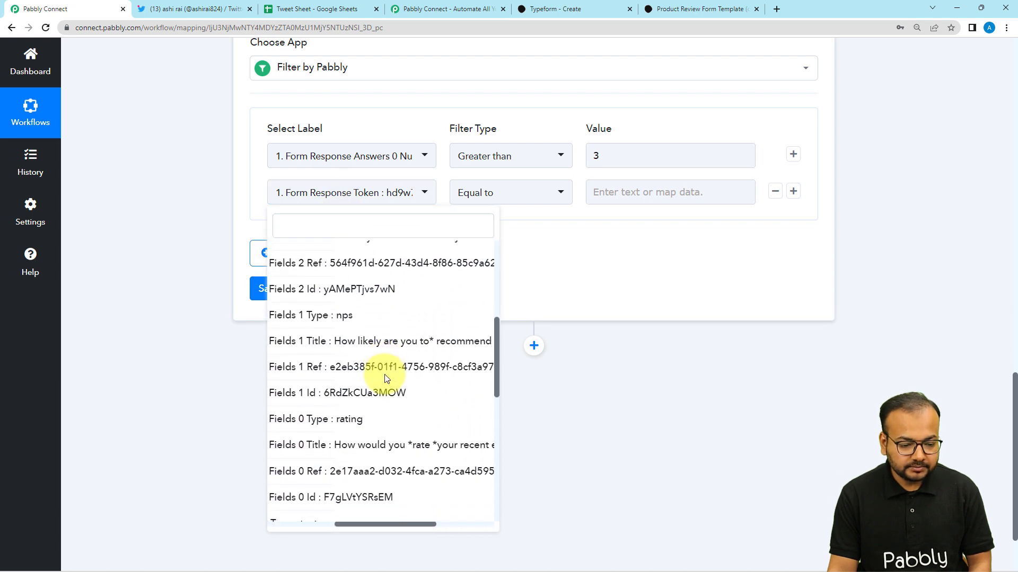
{"action": "scroll", "coordinate": [386, 377], "scroll_direction": "down", "scroll_amount": 4}
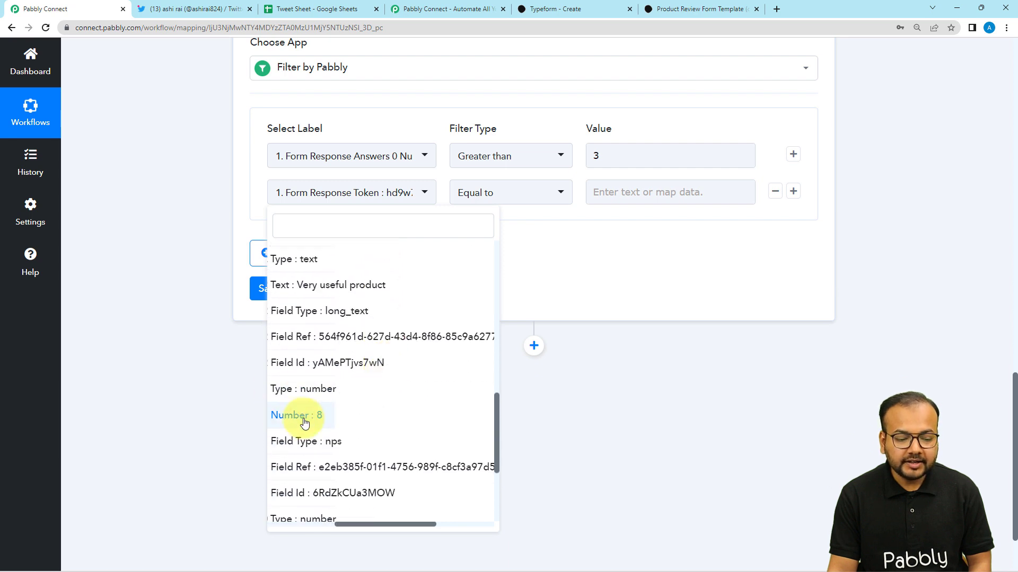
{"action": "left_click", "coordinate": [333, 418]}
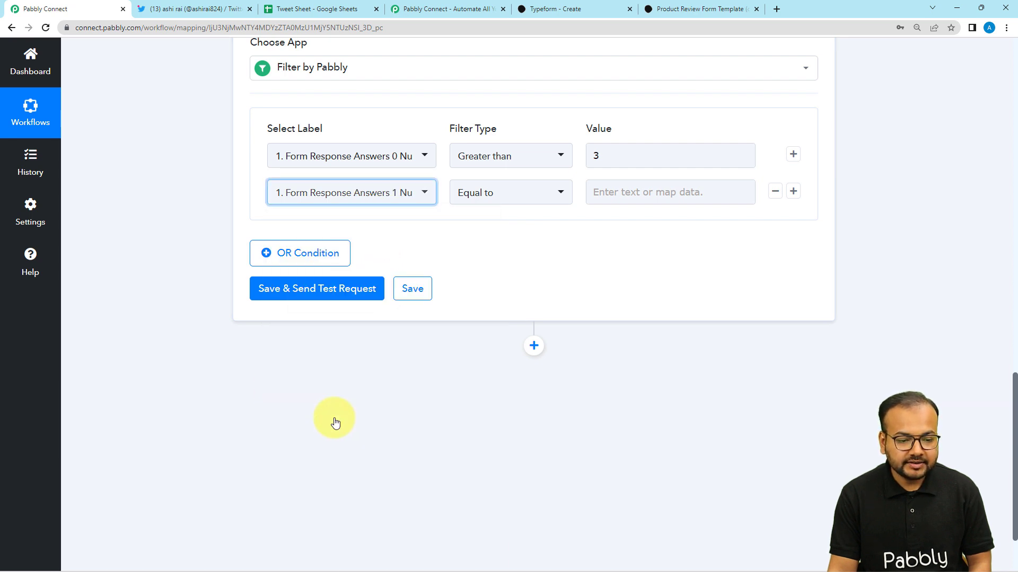
Step: Set the second condition's filter type to Greater than and its value to 6
{"action": "left_click", "coordinate": [510, 202]}
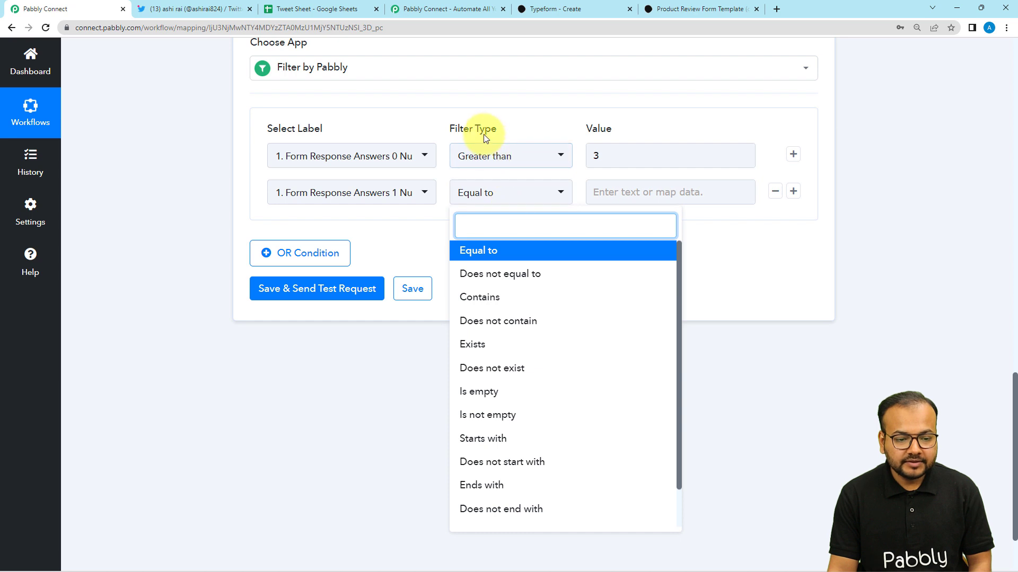
{"action": "scroll", "coordinate": [527, 438], "scroll_direction": "down", "scroll_amount": 1}
{"action": "left_click", "coordinate": [504, 514]}
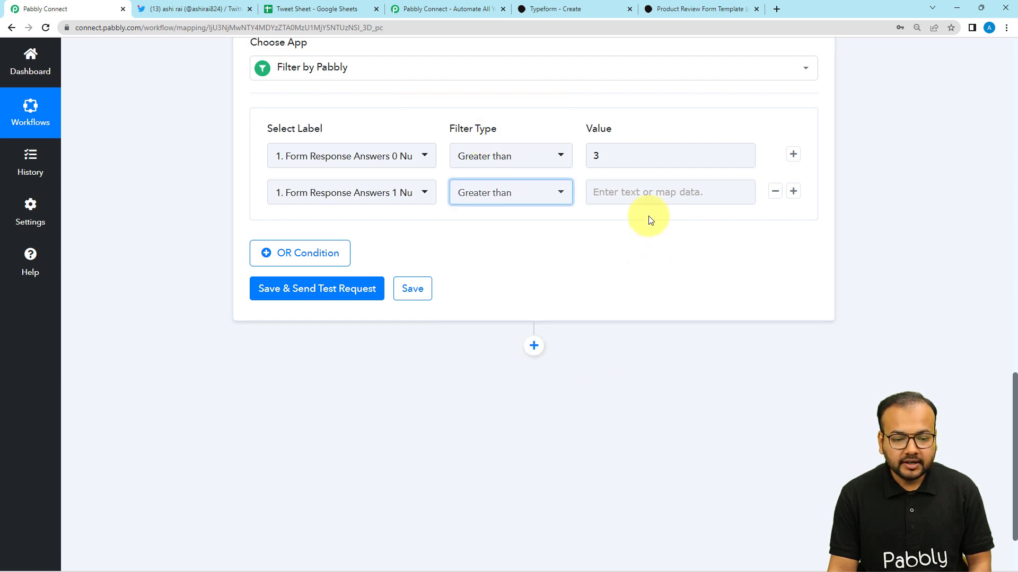
{"action": "left_click", "coordinate": [647, 201]}
{"action": "type", "text": "6"}
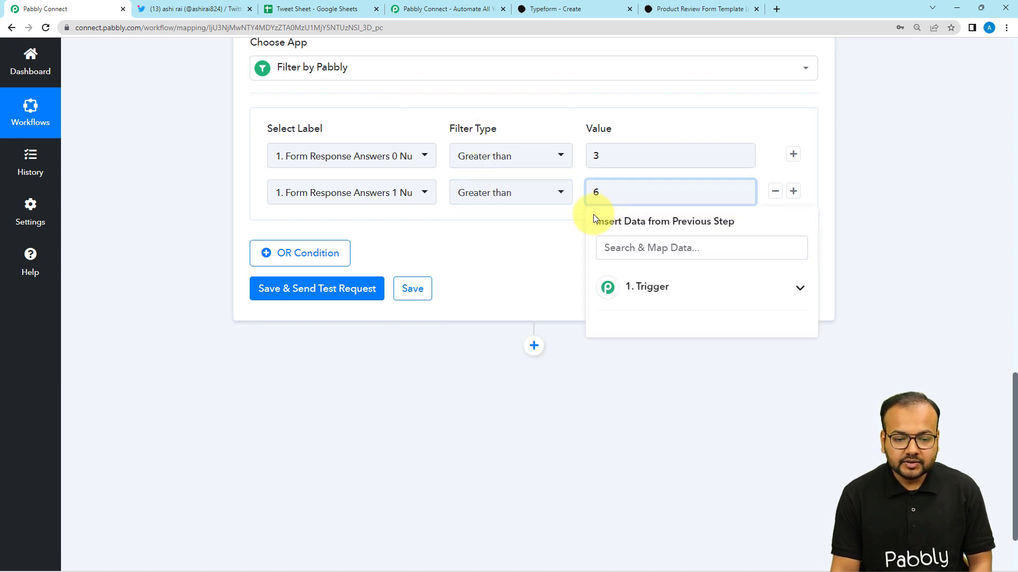
{"action": "left_click", "coordinate": [555, 240]}
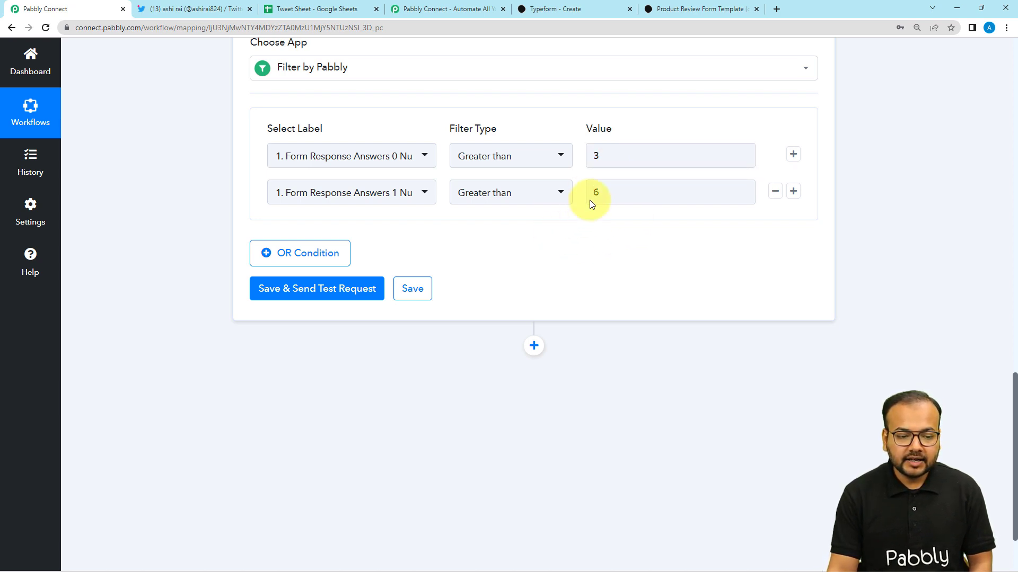
Step: Save the filter step, send a test request and check the response against both conditions
{"action": "scroll", "coordinate": [506, 236], "scroll_direction": "down", "scroll_amount": 2}
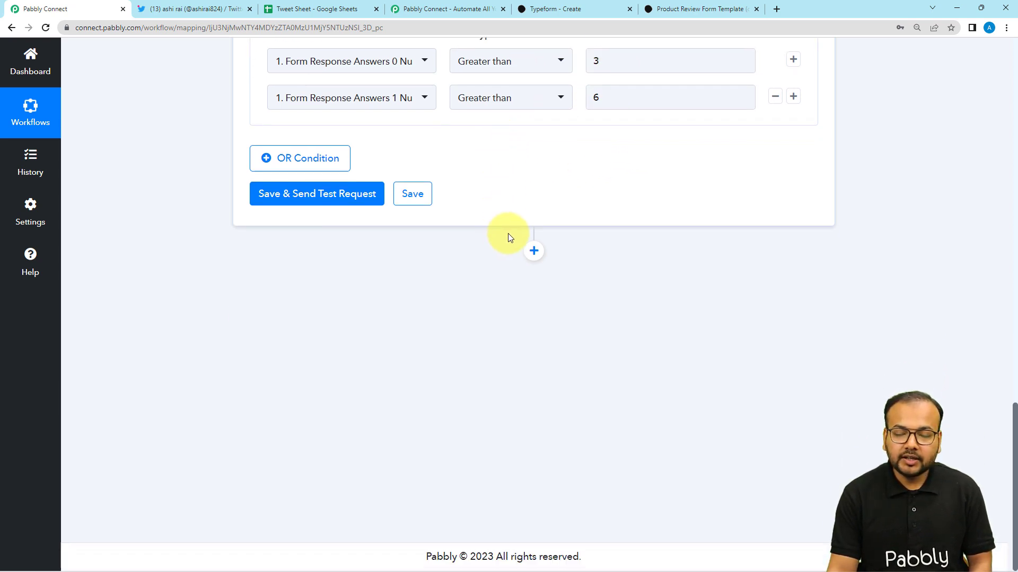
{"action": "left_click", "coordinate": [297, 193]}
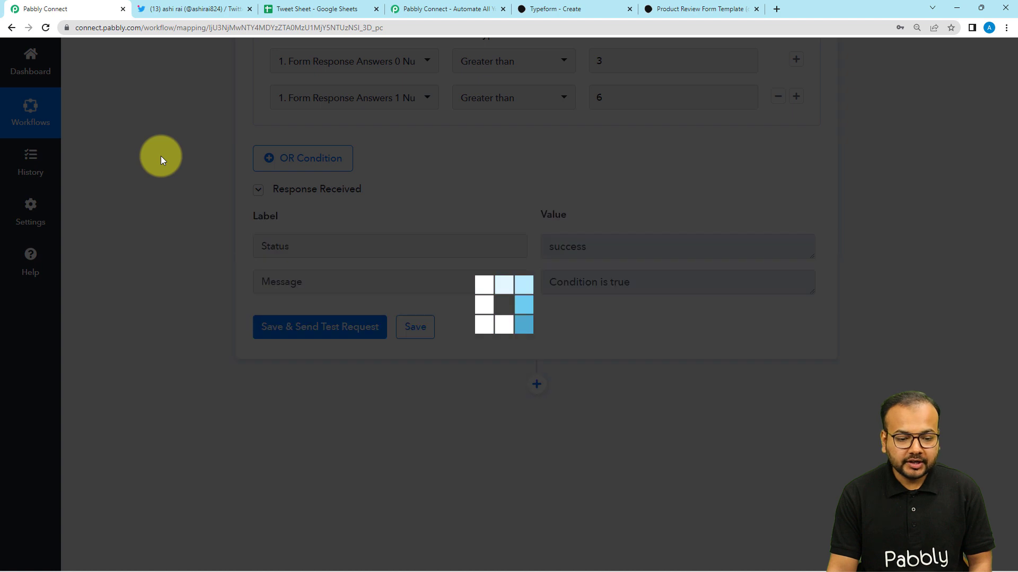
{"action": "scroll", "coordinate": [161, 156], "scroll_direction": "down", "scroll_amount": 2}
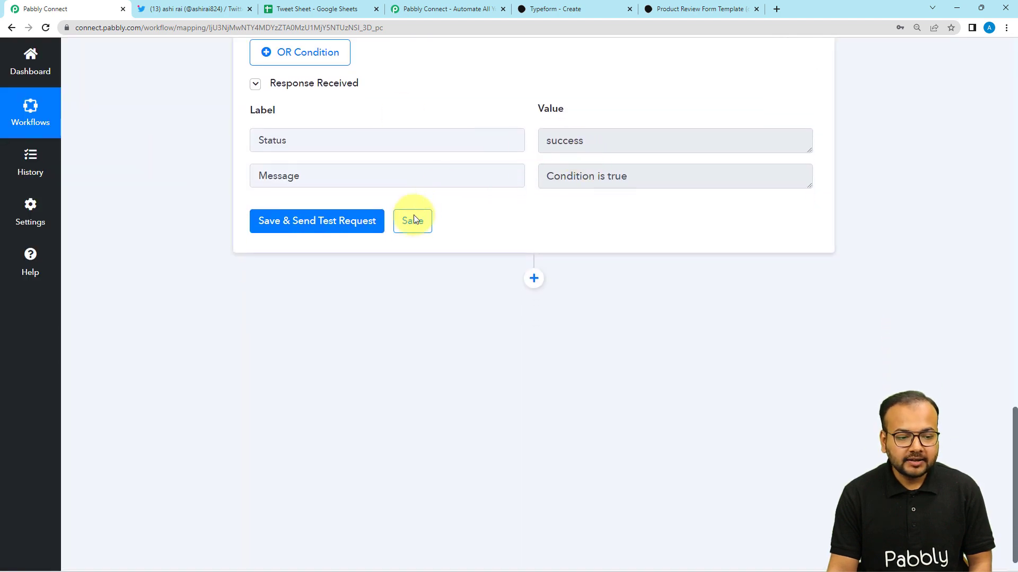
{"action": "scroll", "coordinate": [499, 227], "scroll_direction": "up", "scroll_amount": 6}
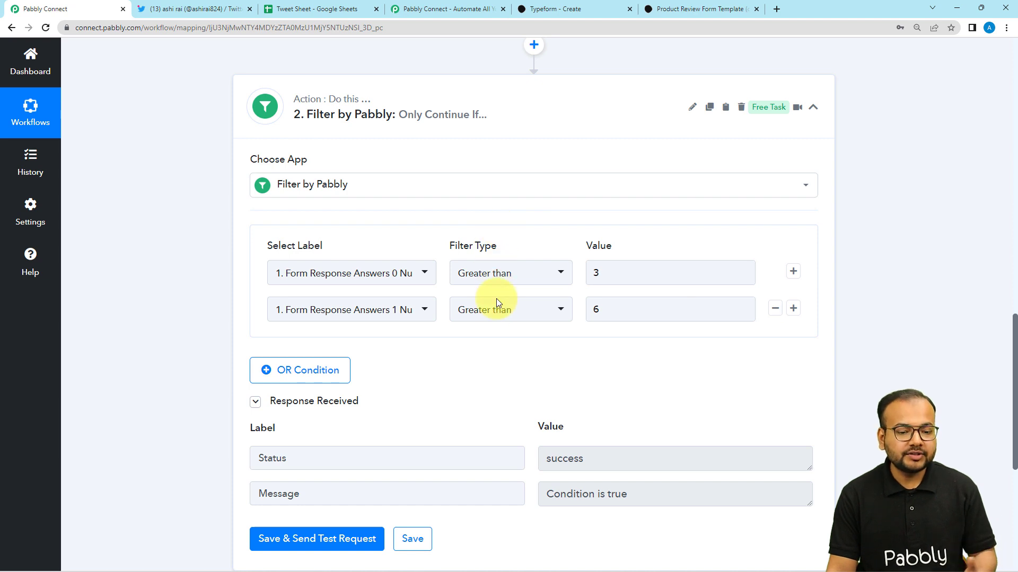
Step: Add a new action step after the filter using Twitter with the Create Tweet action event
{"action": "scroll", "coordinate": [491, 365], "scroll_direction": "down", "scroll_amount": 7}
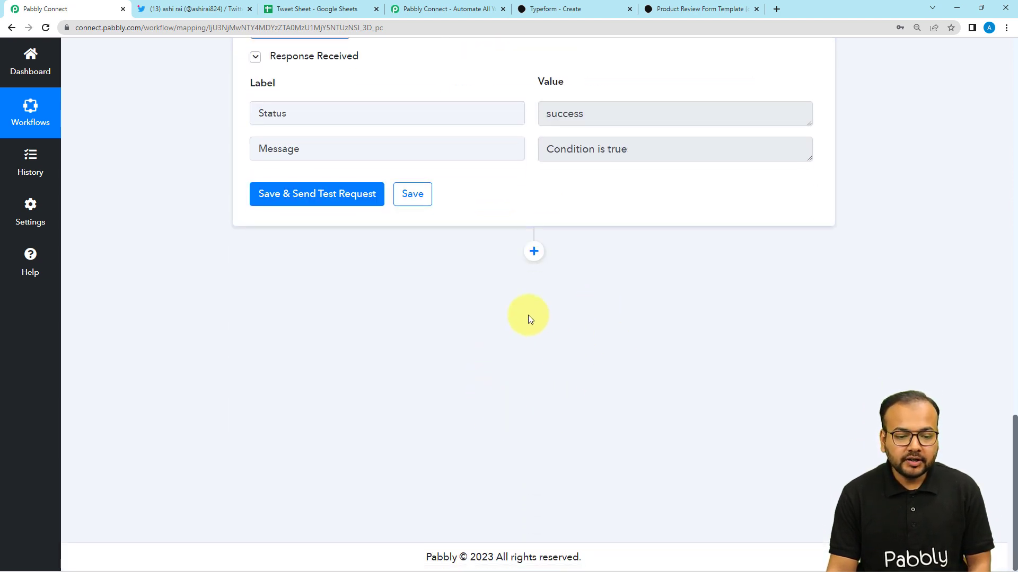
{"action": "left_click", "coordinate": [534, 252]}
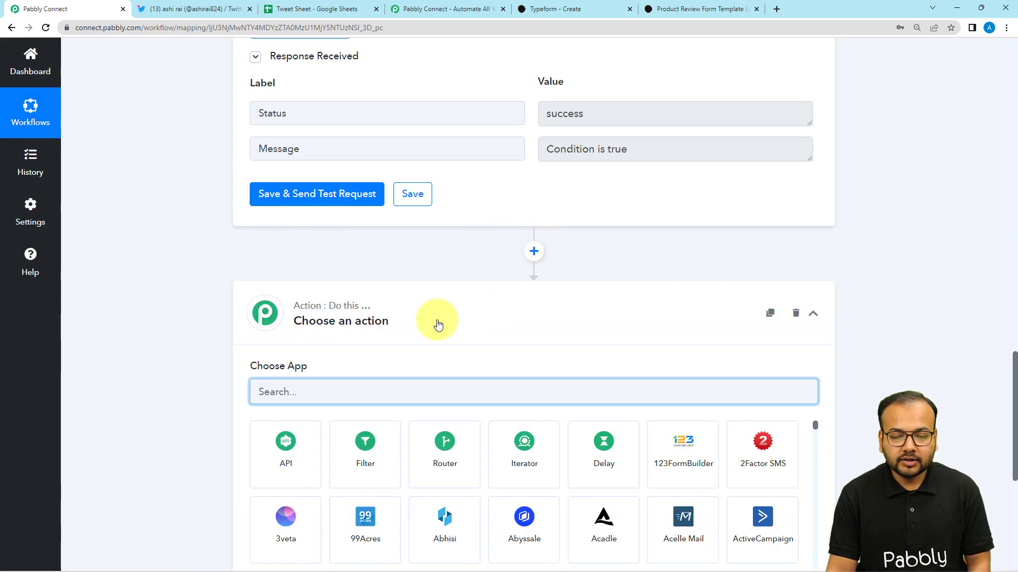
{"action": "scroll", "coordinate": [436, 323], "scroll_direction": "down", "scroll_amount": 2}
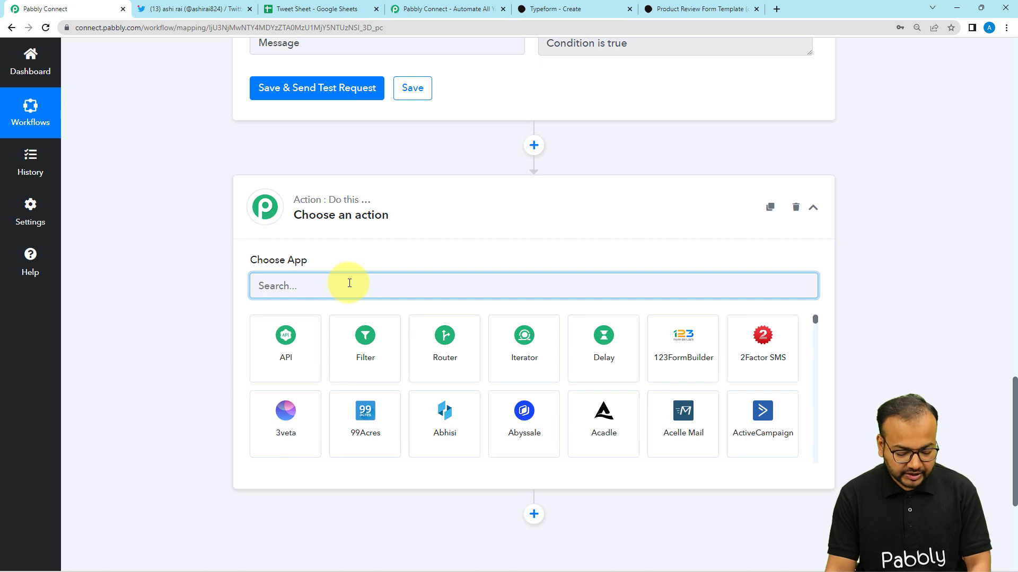
{"action": "type", "text": "twitt"}
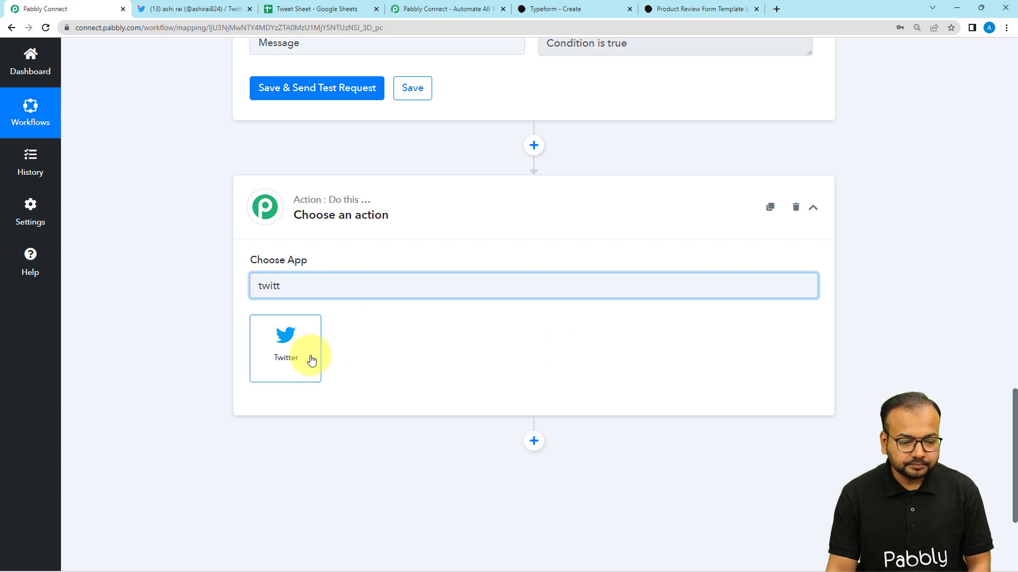
{"action": "left_click", "coordinate": [311, 360]}
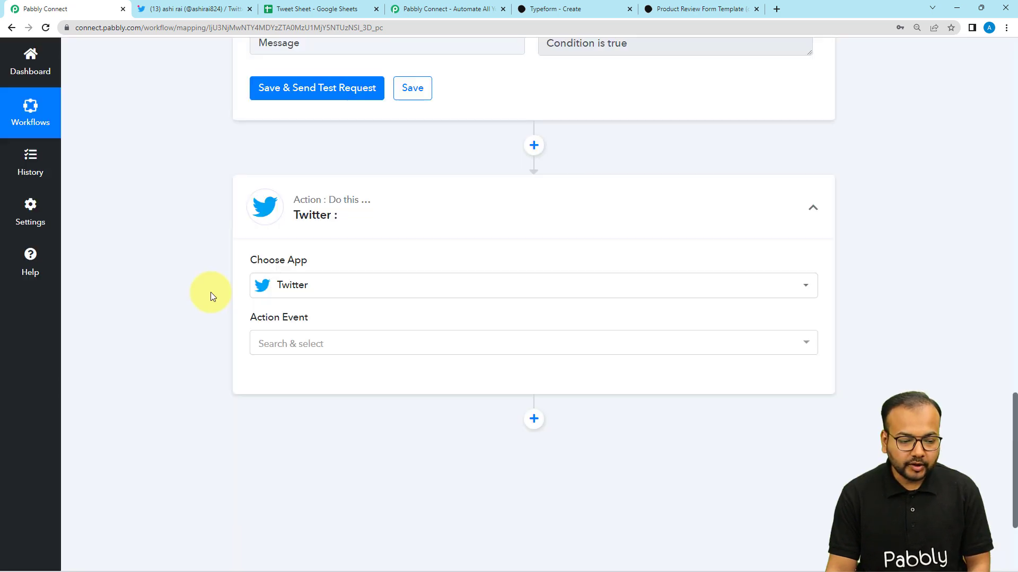
{"action": "scroll", "coordinate": [223, 295], "scroll_direction": "down", "scroll_amount": 3}
{"action": "left_click", "coordinate": [295, 182]}
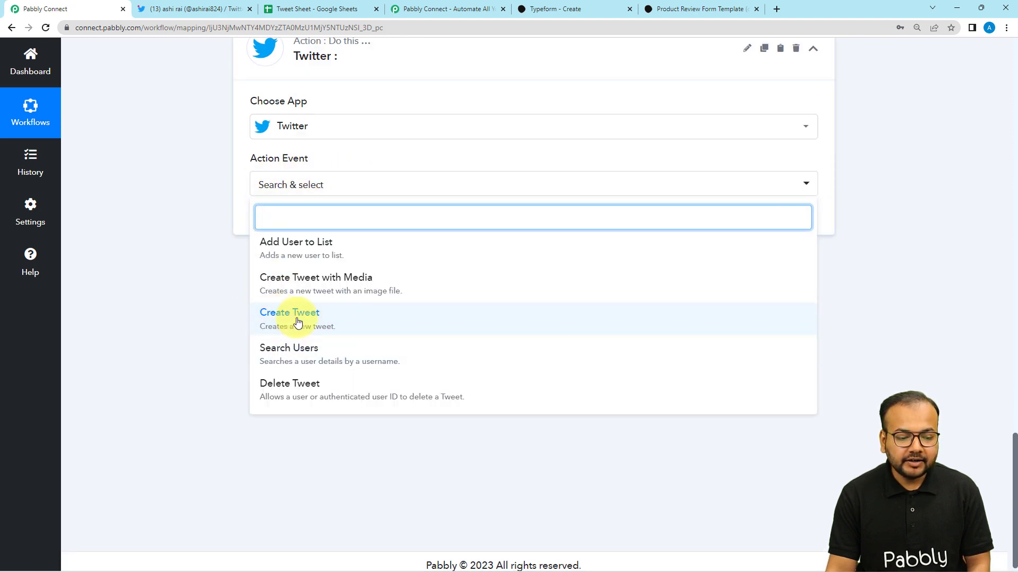
{"action": "left_click", "coordinate": [302, 324]}
Step: Connect the Twitter step through a new connection named Twitter #5, authorizing Pabbly Connect to access the account
{"action": "left_click", "coordinate": [277, 228]}
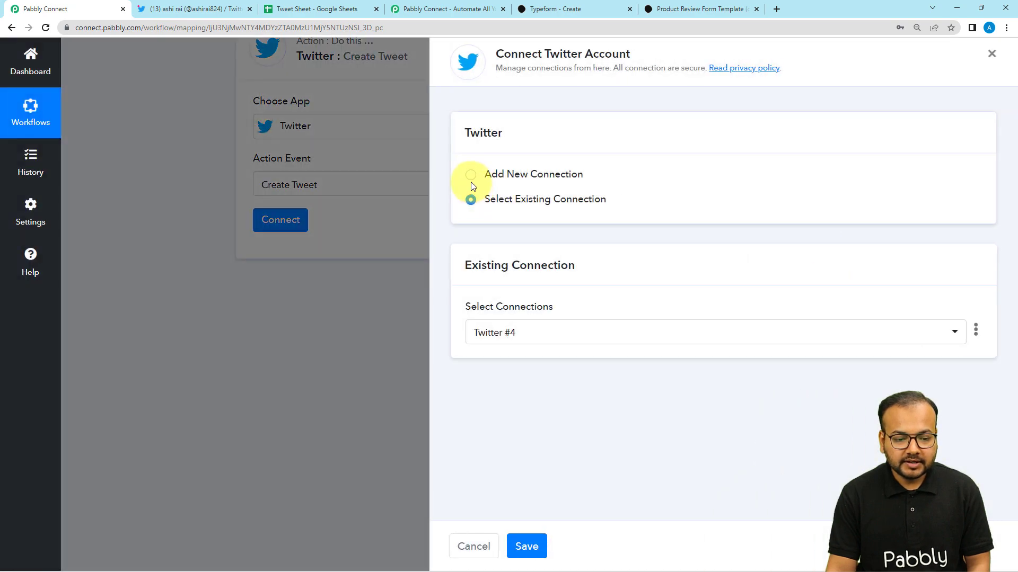
{"action": "left_click", "coordinate": [470, 175]}
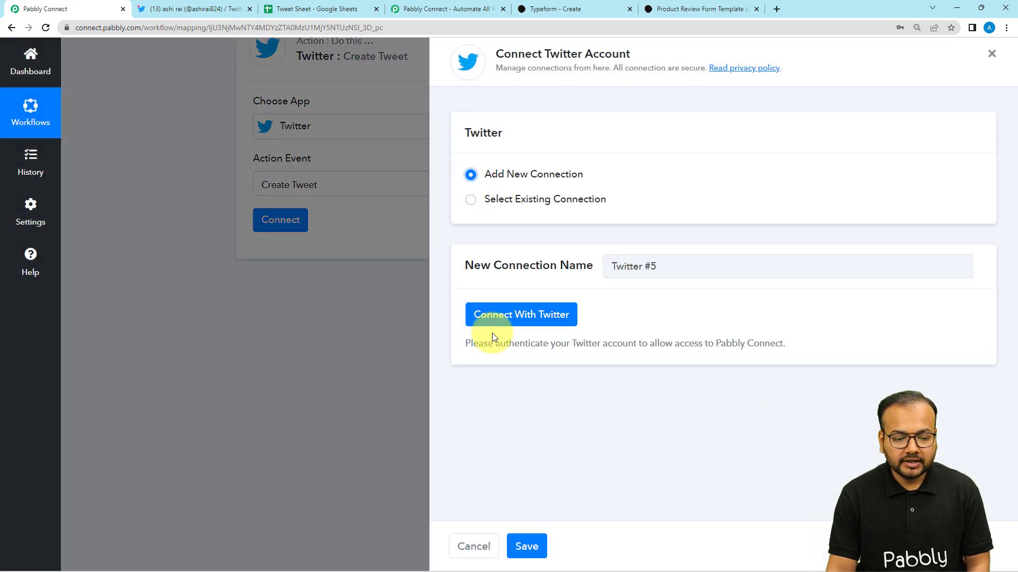
{"action": "left_click", "coordinate": [497, 316]}
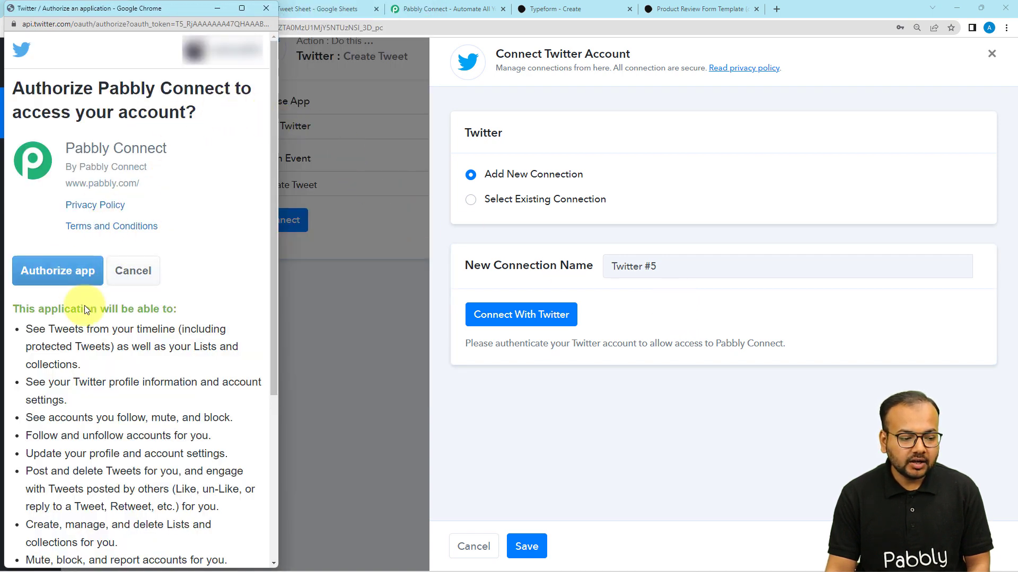
{"action": "left_click", "coordinate": [85, 272]}
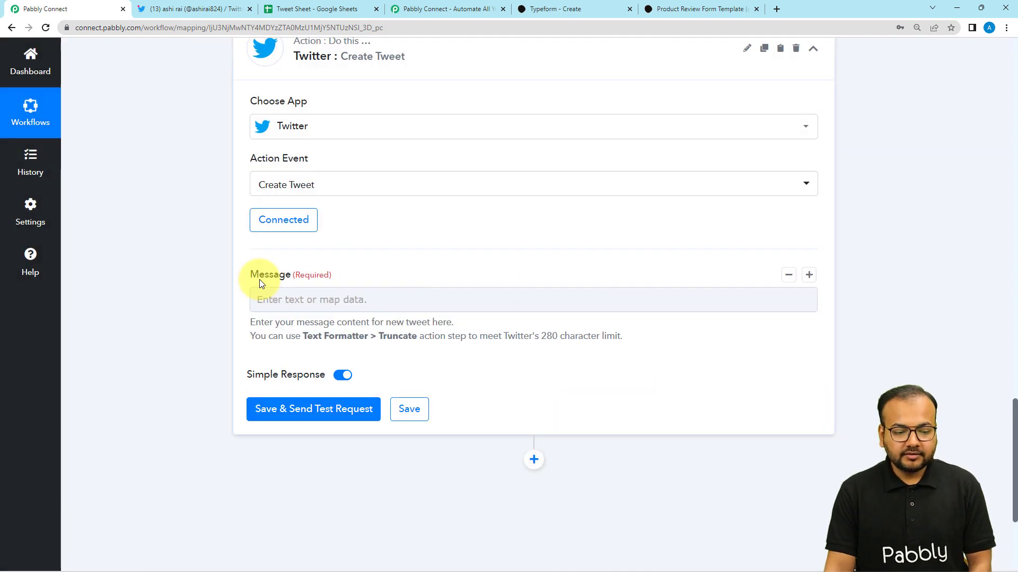
Step: Write the tweet message "New feedback received from our customer." with "Star Ratings:" on a second line
{"action": "scroll", "coordinate": [259, 278], "scroll_direction": "down", "scroll_amount": 1}
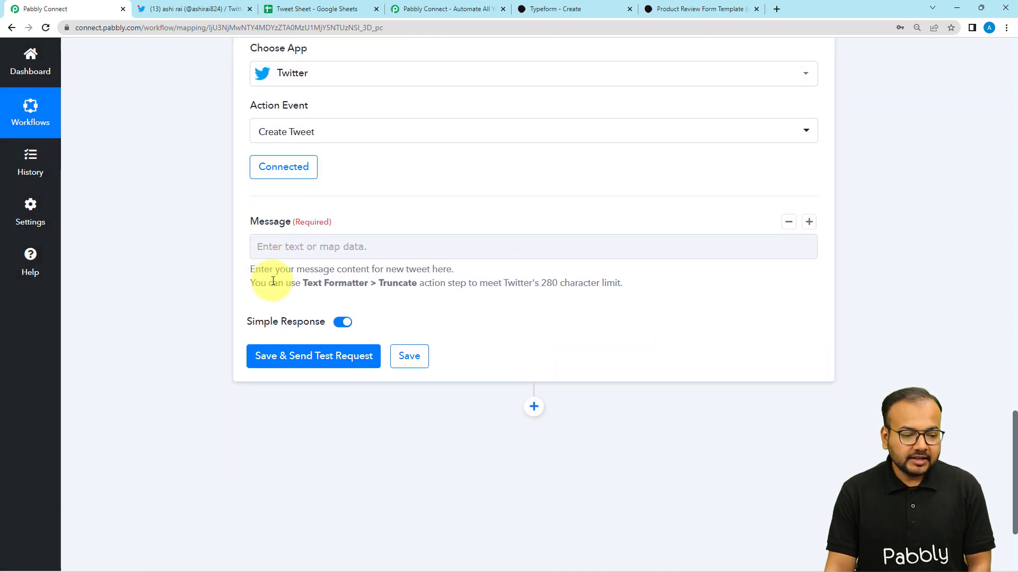
{"action": "left_click", "coordinate": [361, 251]}
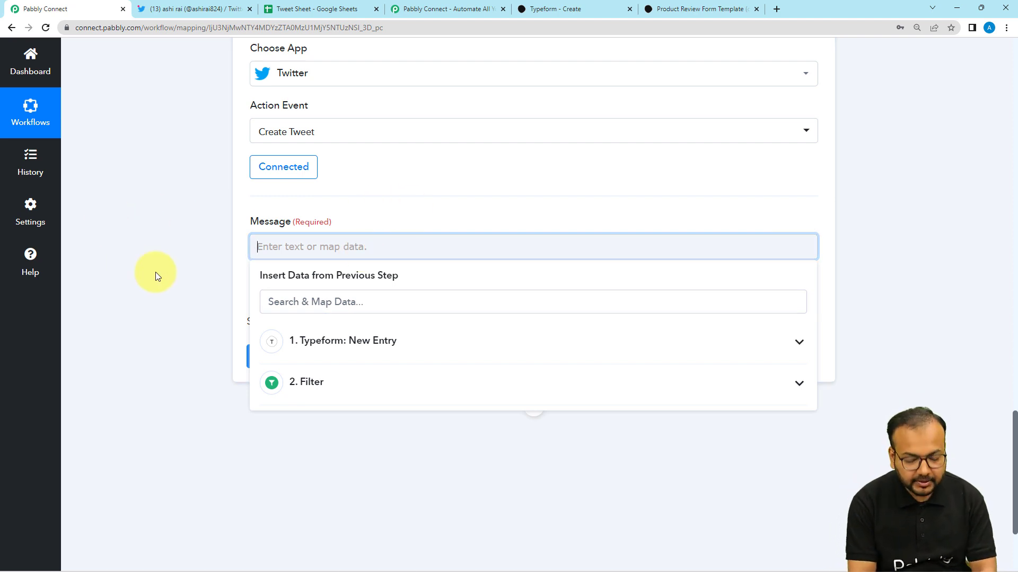
{"action": "type", "text": "N"}
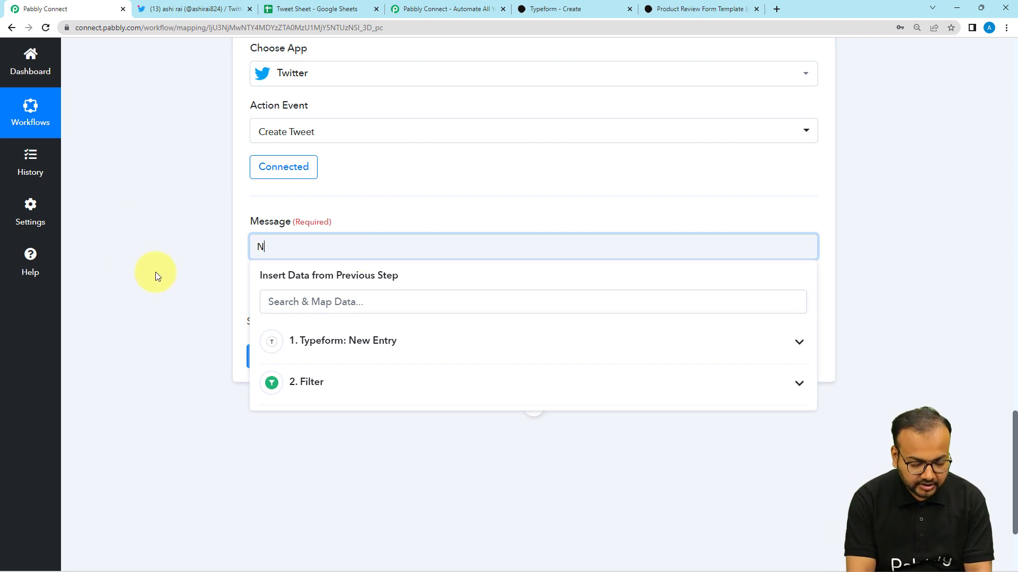
{"action": "type", "text": "ew fee"}
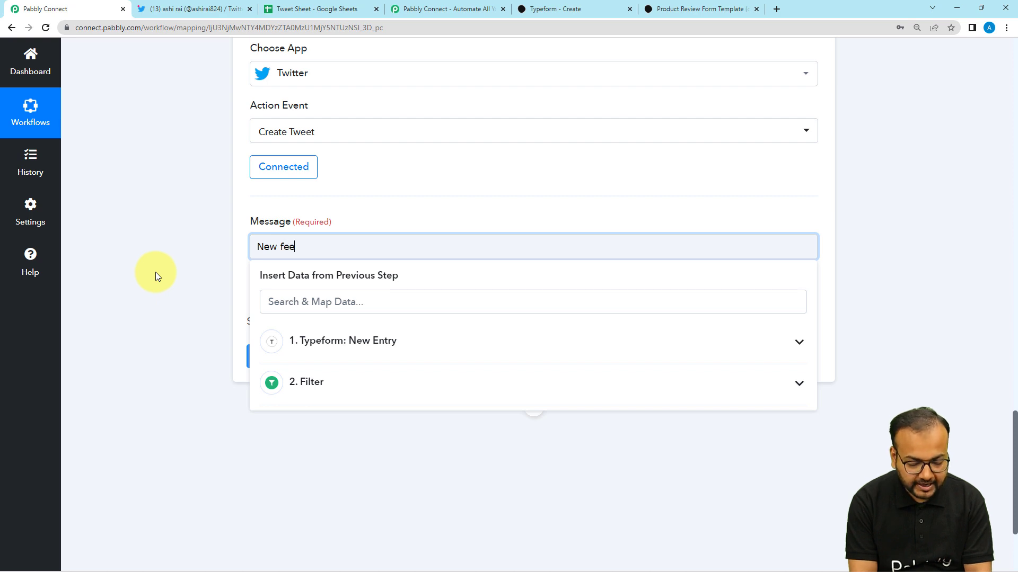
{"action": "type", "text": "dback received from our customer."}
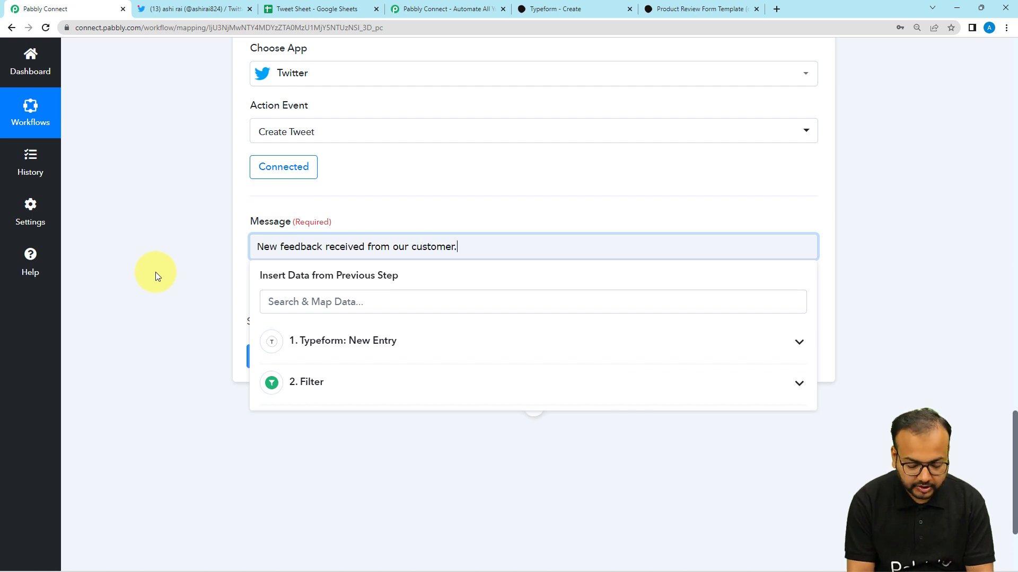
{"action": "key", "text": "shift+Return"}
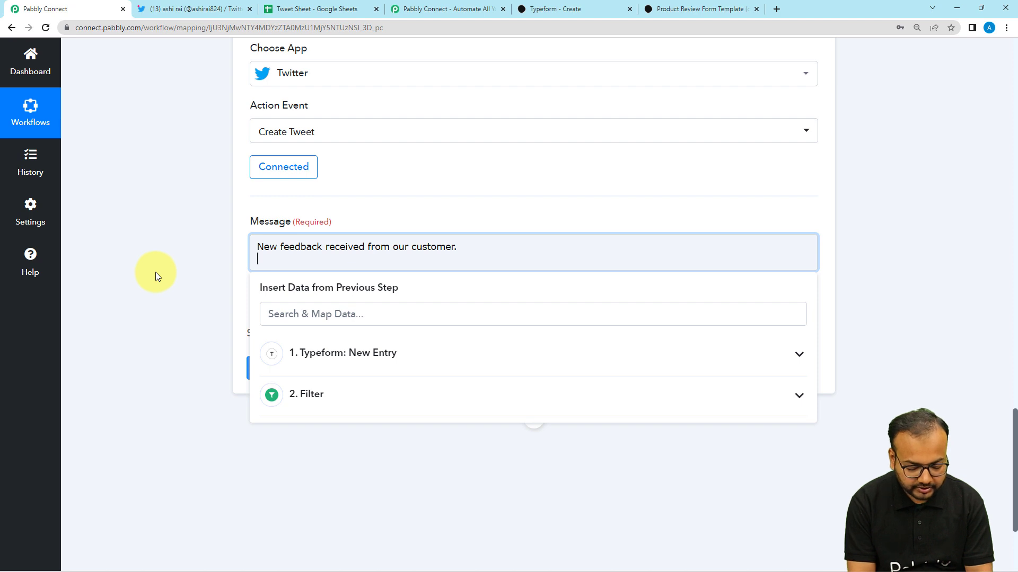
{"action": "type", "text": "St"}
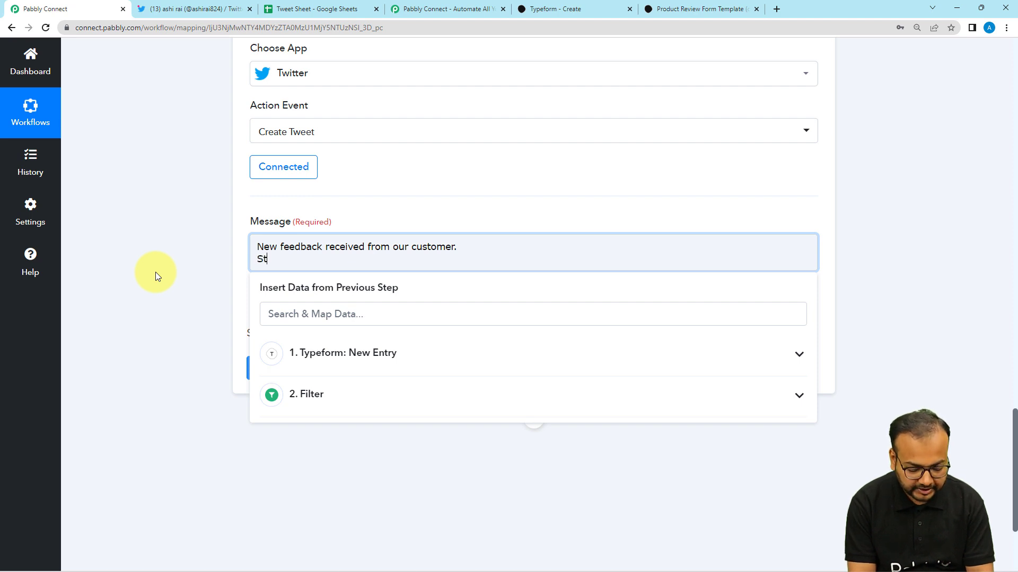
{"action": "type", "text": "ar Rating"}
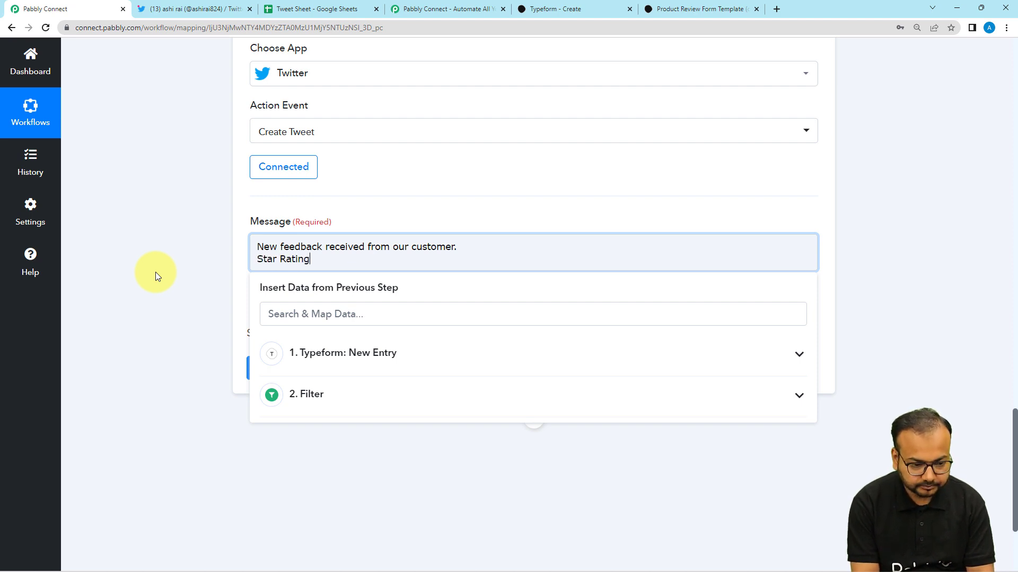
{"action": "type", "text": "s:"}
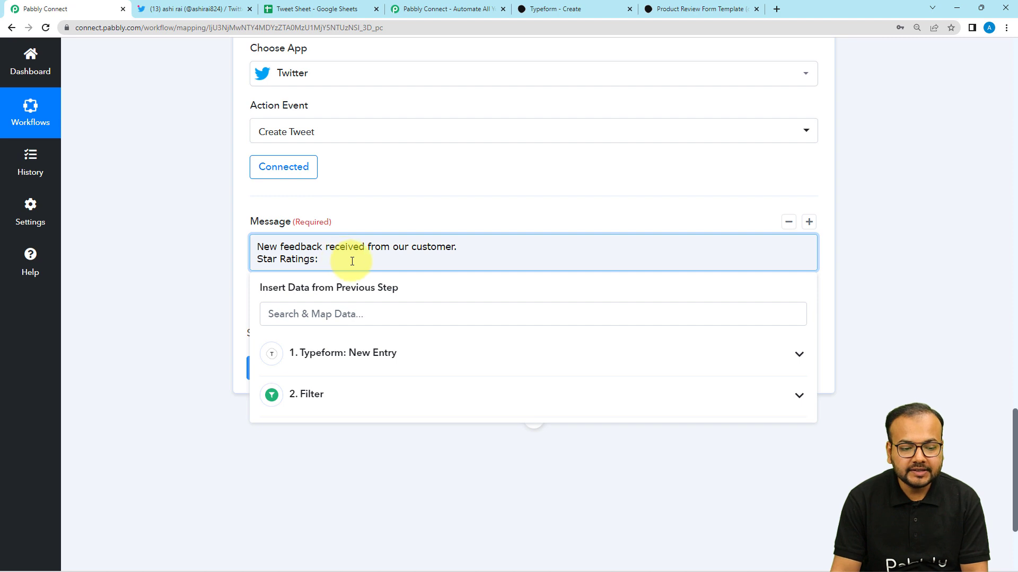
Step: Map the Typeform star rating answer, Form Response Answers 0 Number, after "Star Ratings:" in the tweet message
{"action": "left_click", "coordinate": [363, 365]}
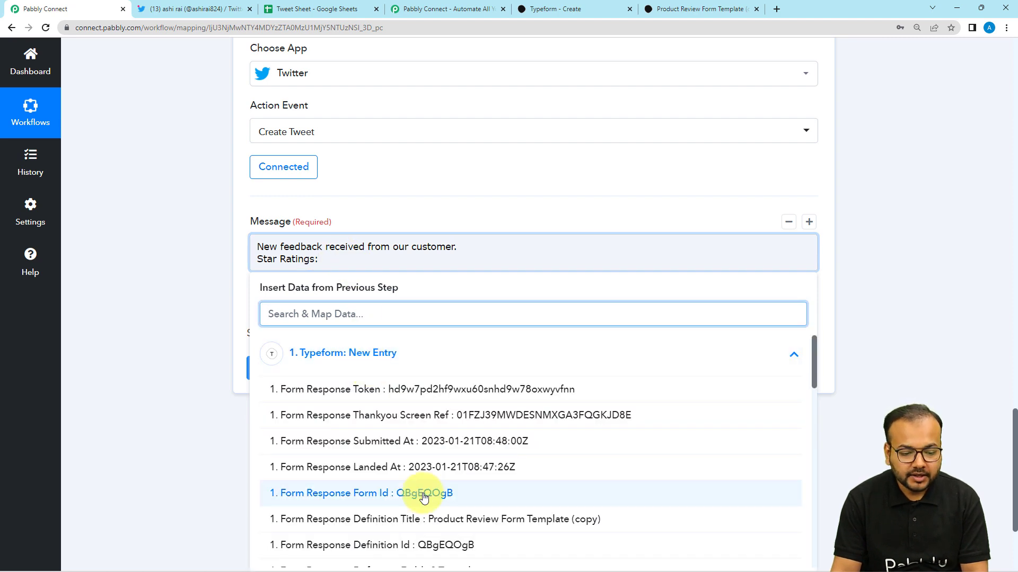
{"action": "scroll", "coordinate": [424, 497], "scroll_direction": "down", "scroll_amount": 10}
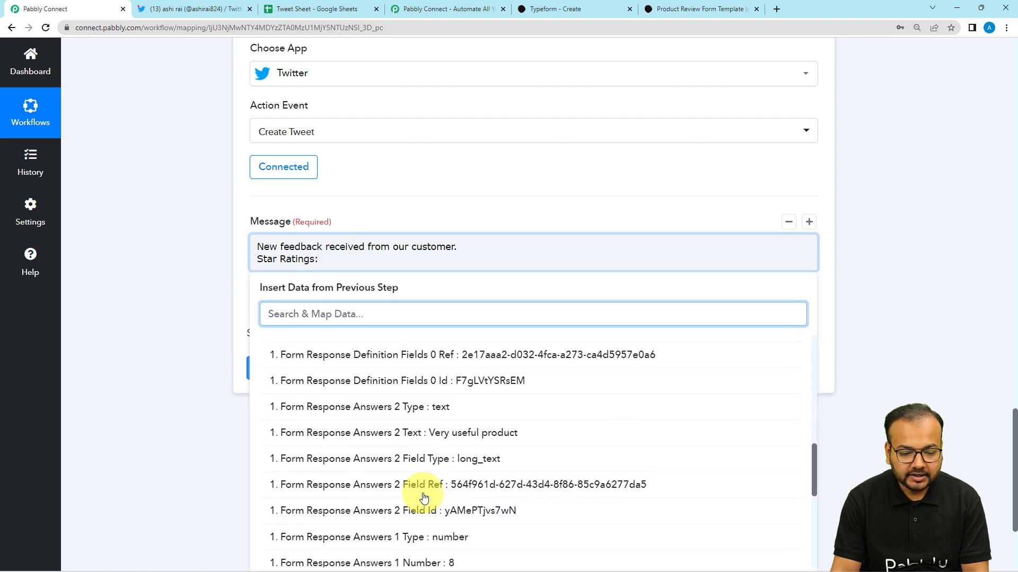
{"action": "scroll", "coordinate": [424, 496], "scroll_direction": "down", "scroll_amount": 5}
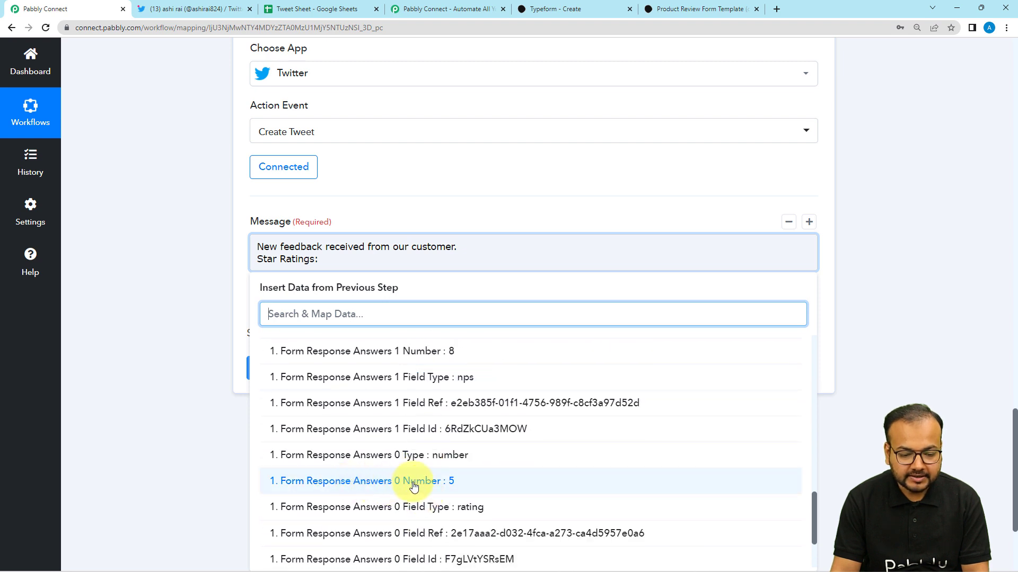
{"action": "left_click", "coordinate": [352, 483]}
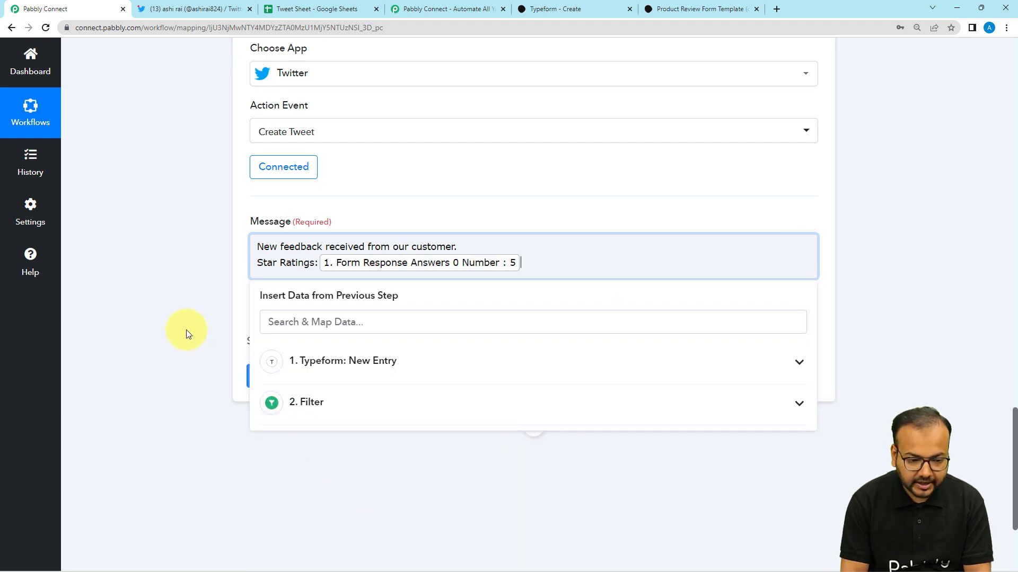
Step: On a new line of the message, map the Typeform question title "How likely are you to* recommend us* to a friend or colleague?"
{"action": "key", "text": "Return"}
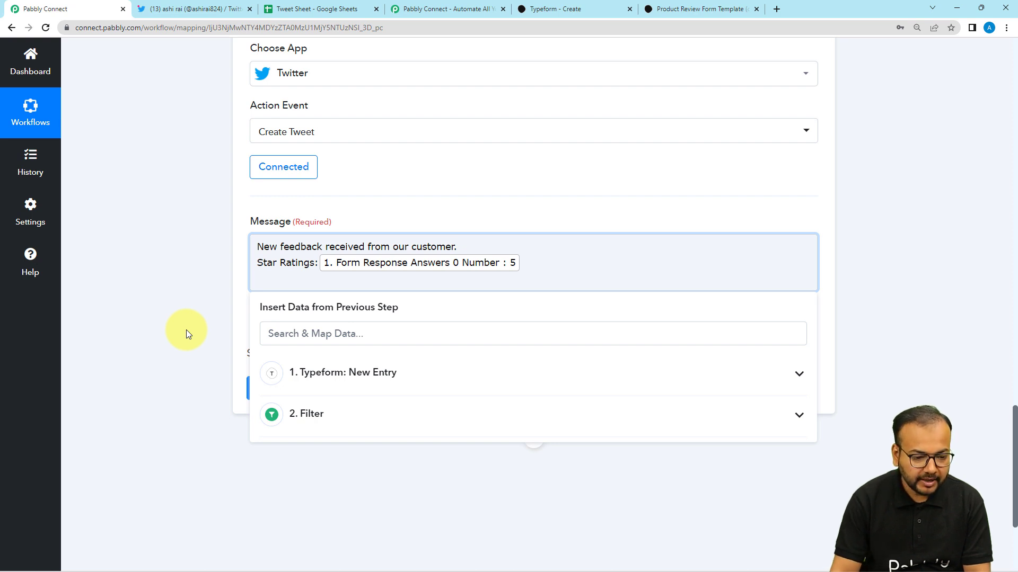
{"action": "left_click", "coordinate": [374, 378]}
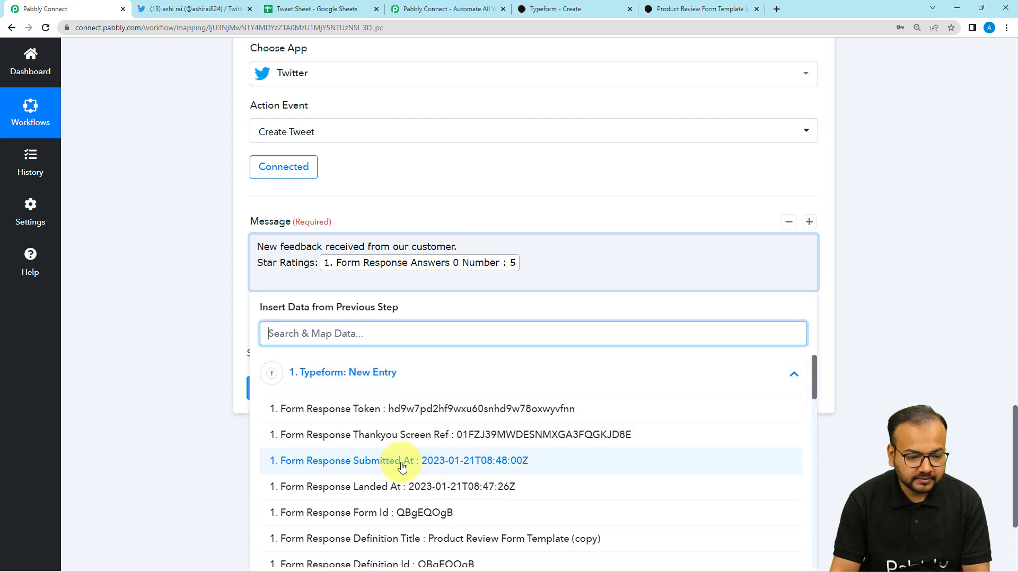
{"action": "scroll", "coordinate": [397, 508], "scroll_direction": "down", "scroll_amount": 3}
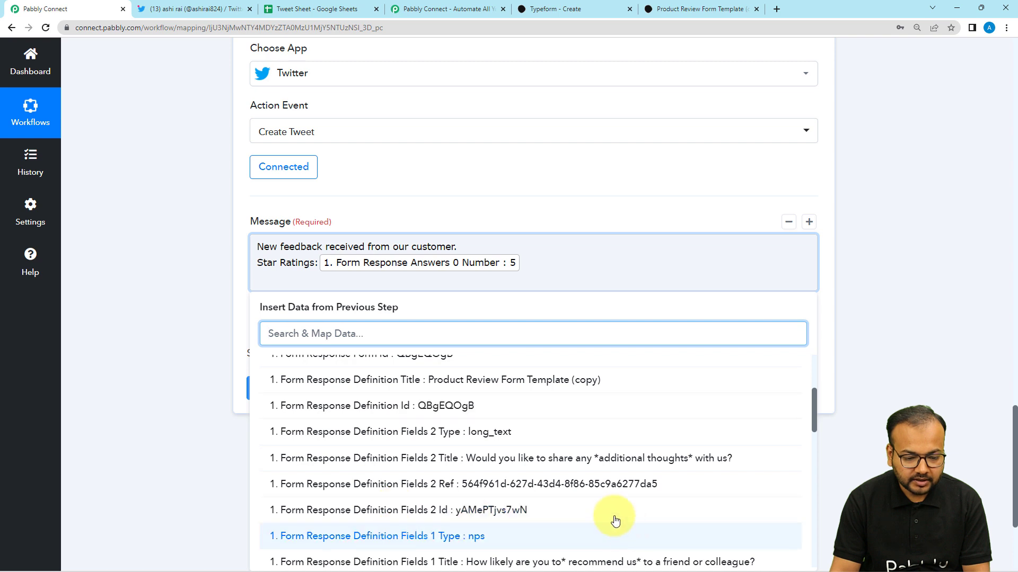
{"action": "scroll", "coordinate": [546, 493], "scroll_direction": "down", "scroll_amount": 1}
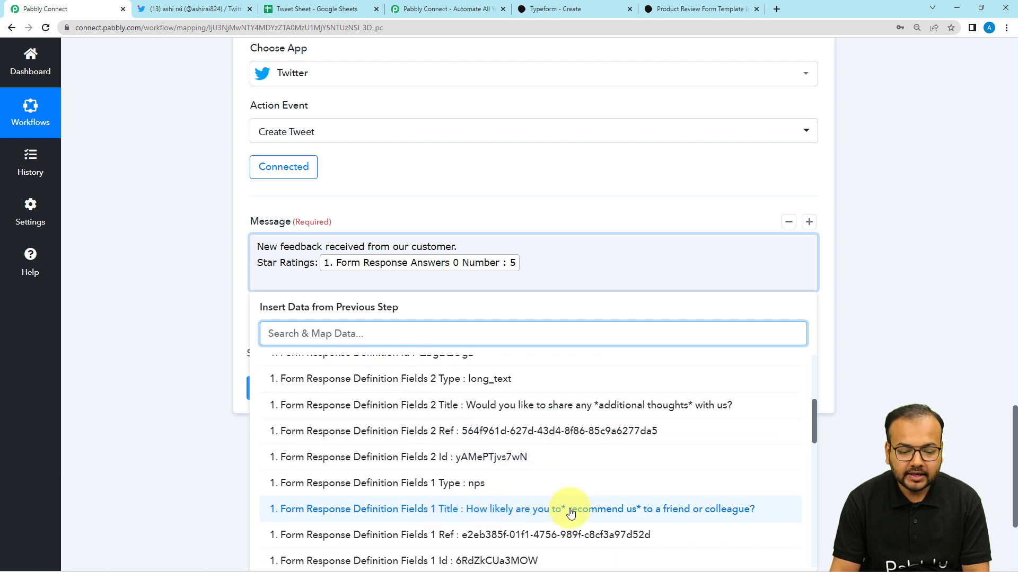
{"action": "left_click", "coordinate": [591, 511]}
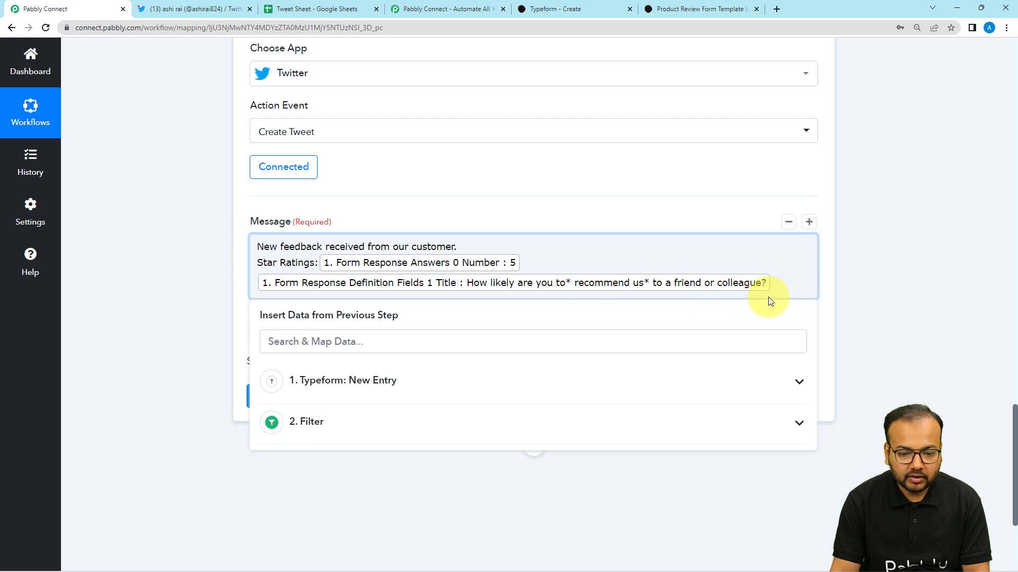
Step: Add a line reading "Answer/Recommendation score:" to the message and map Form Response Answers 1 Number after it
{"action": "key", "text": "Return"}
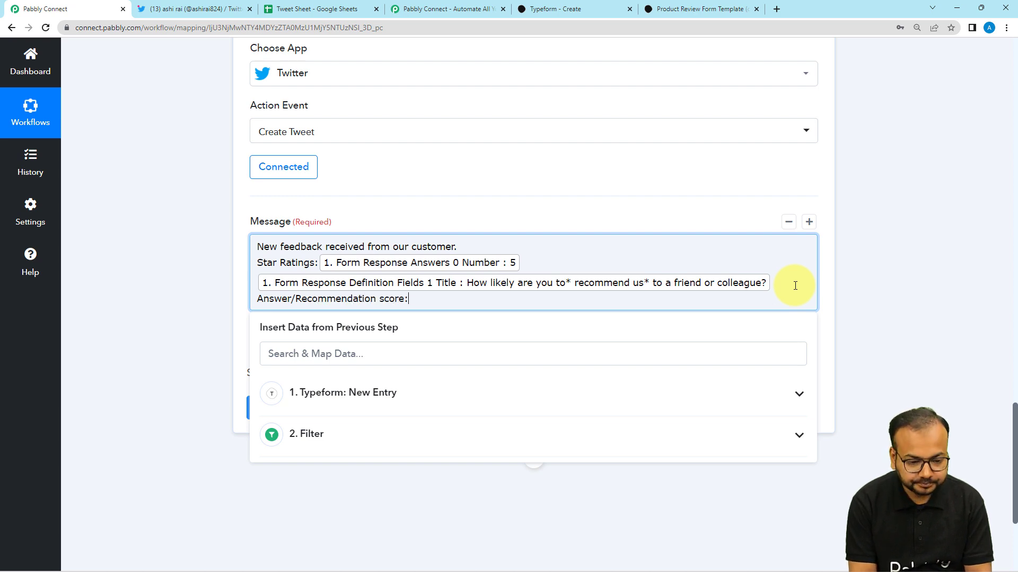
{"action": "left_click", "coordinate": [519, 409]}
{"action": "scroll", "coordinate": [495, 502], "scroll_direction": "down", "scroll_amount": 8}
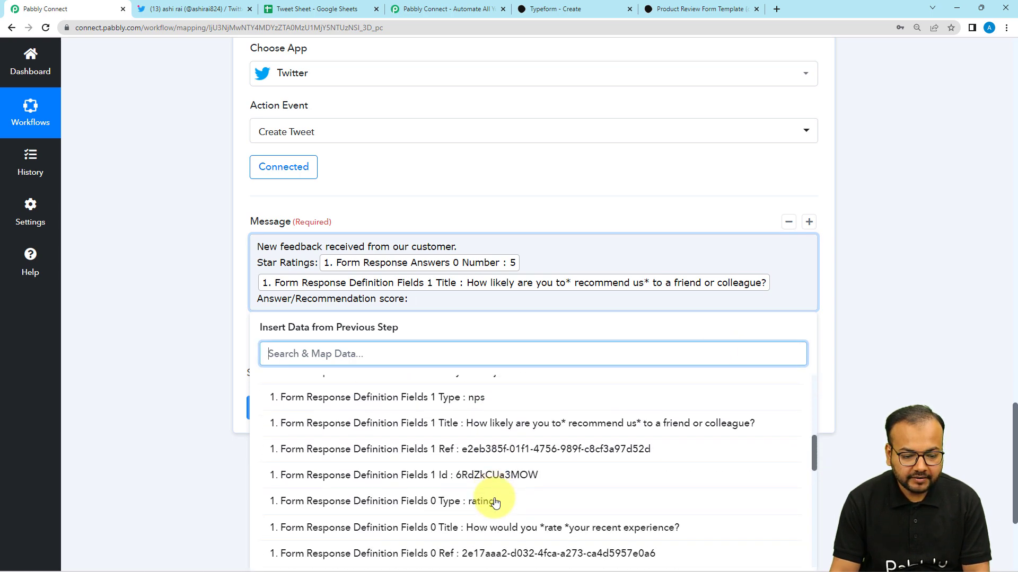
{"action": "scroll", "coordinate": [493, 498], "scroll_direction": "down", "scroll_amount": 3}
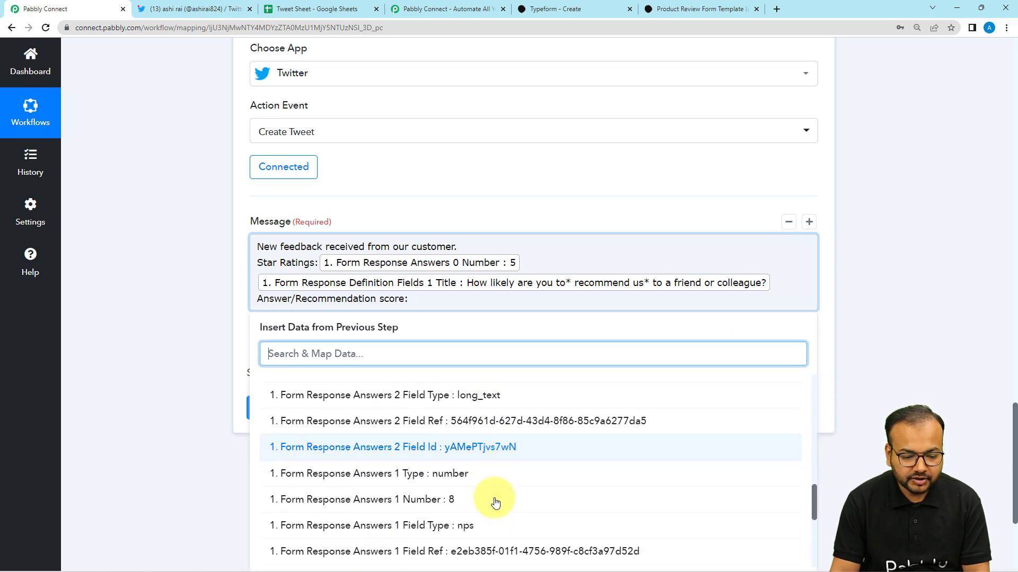
{"action": "left_click", "coordinate": [488, 495]}
{"action": "left_click", "coordinate": [205, 329]}
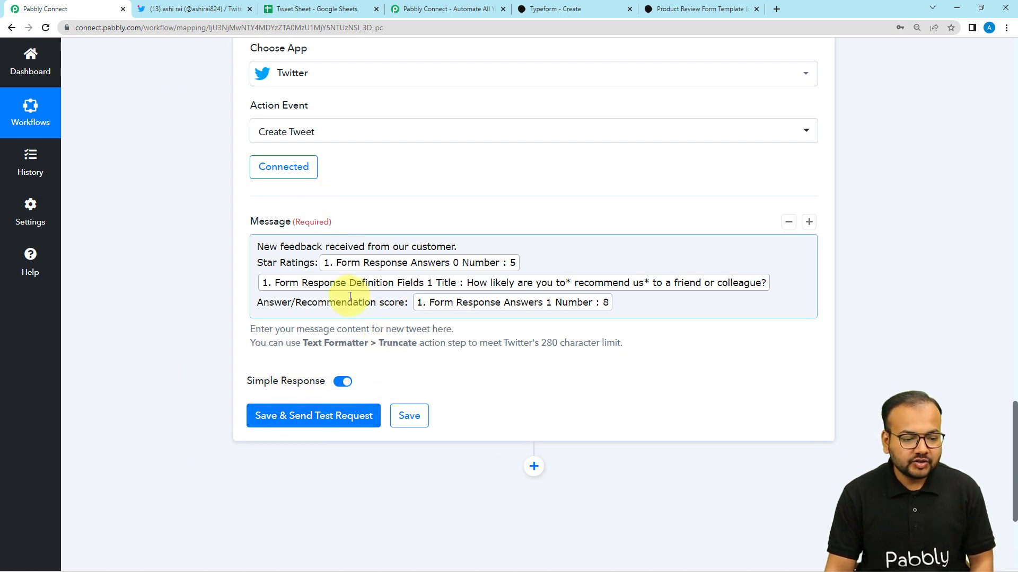
Step: Look over the existing tweets on the Twitter profile, and save the Create Tweet step in Pabbly Connect with a test request
{"action": "left_click", "coordinate": [196, 11]}
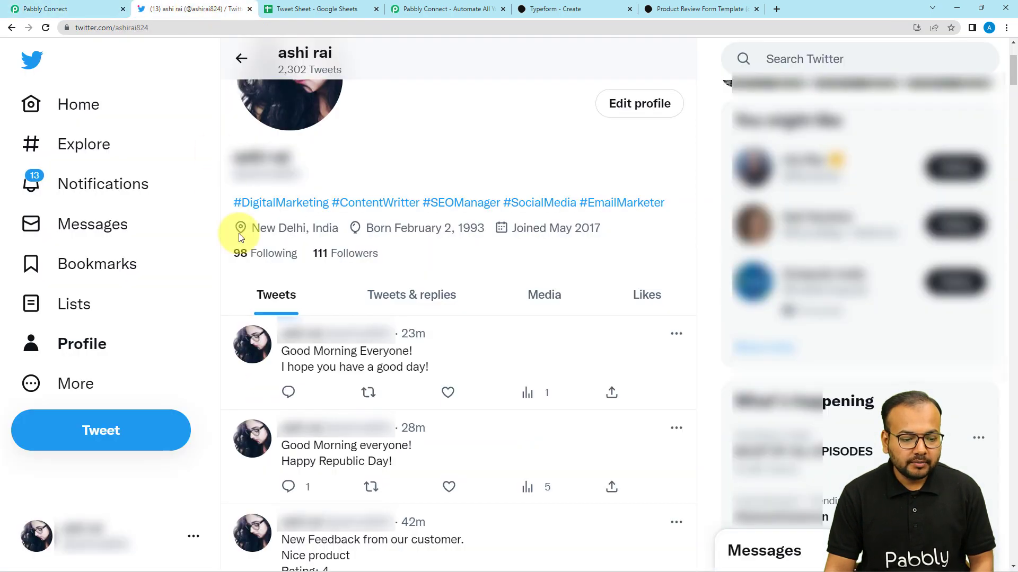
{"action": "scroll", "coordinate": [314, 212], "scroll_direction": "down", "scroll_amount": 4}
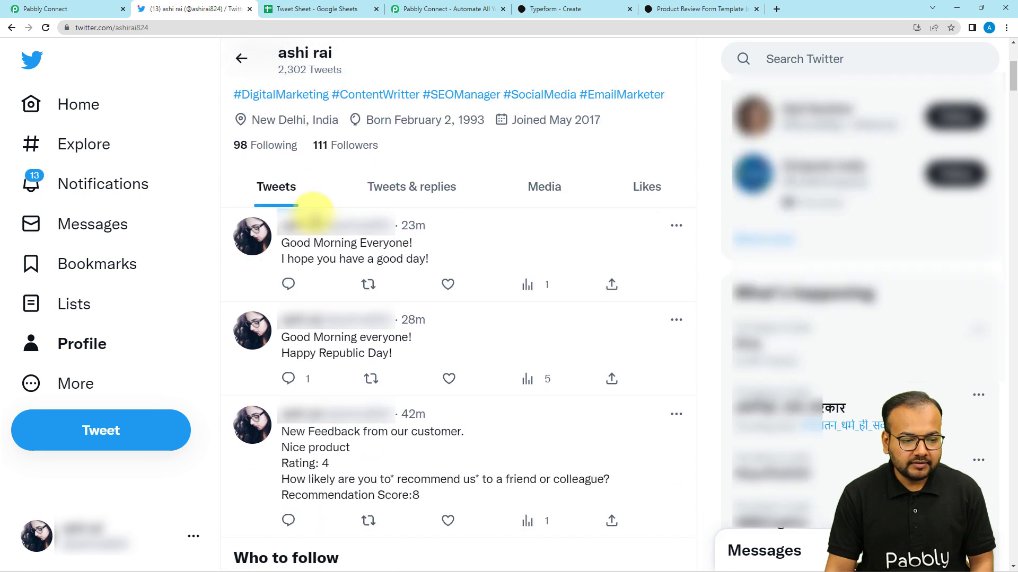
{"action": "left_click", "coordinate": [33, 9]}
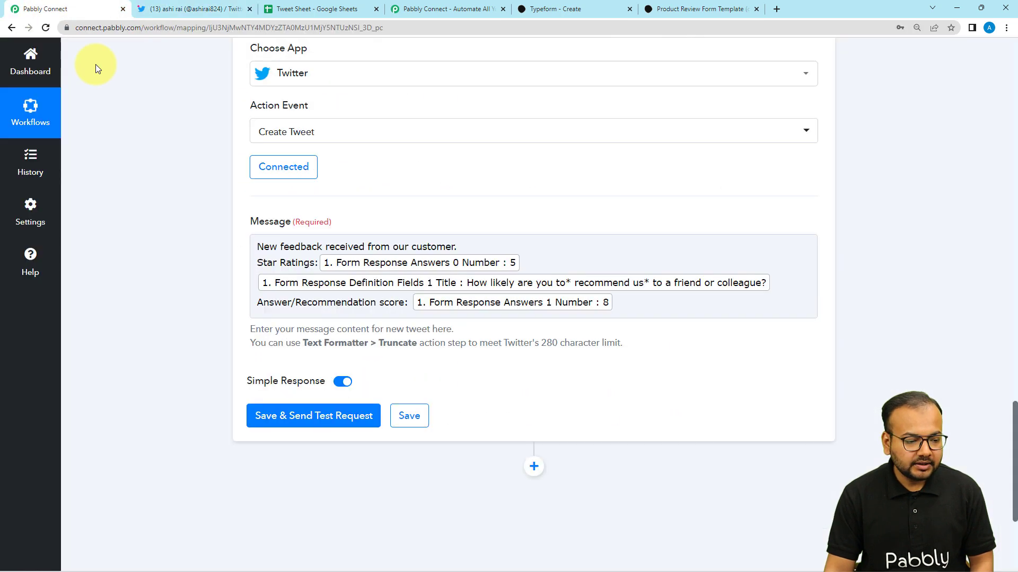
{"action": "left_click", "coordinate": [316, 419]}
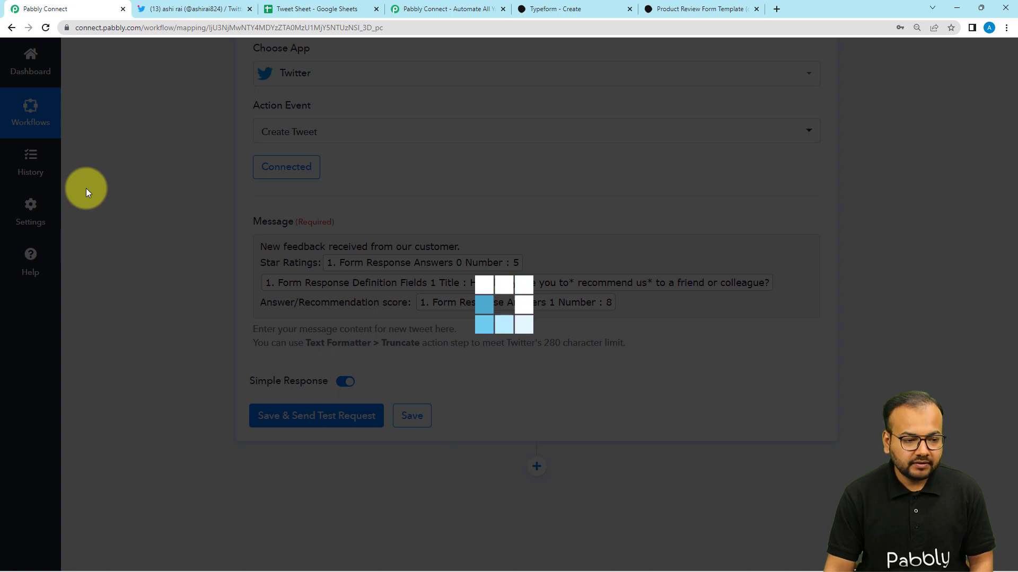
{"action": "scroll", "coordinate": [86, 189], "scroll_direction": "down", "scroll_amount": 4}
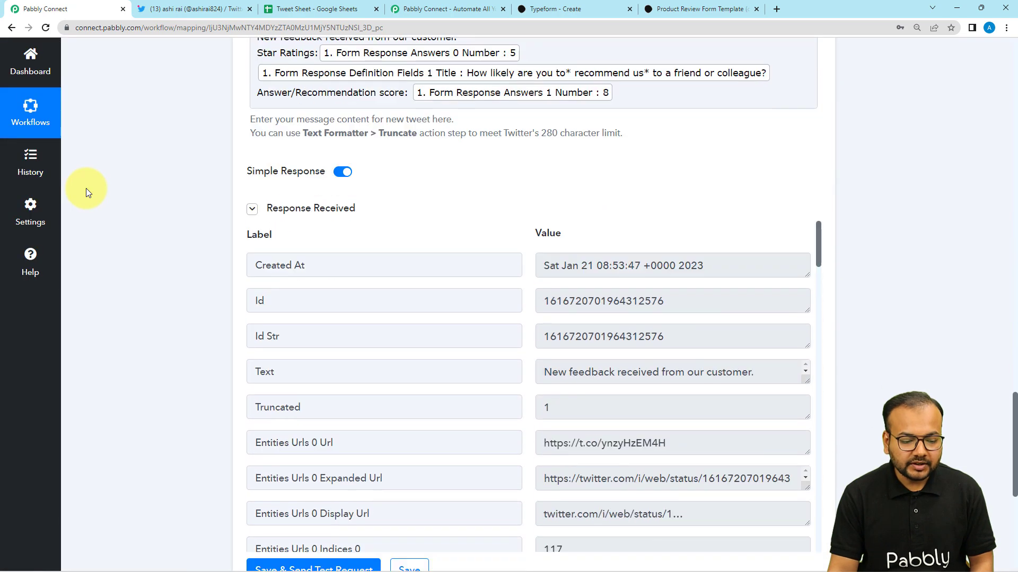
Step: Switch to Twitter, reload the profile page and check the newest tweet against the mapped message
{"action": "left_click", "coordinate": [164, 12]}
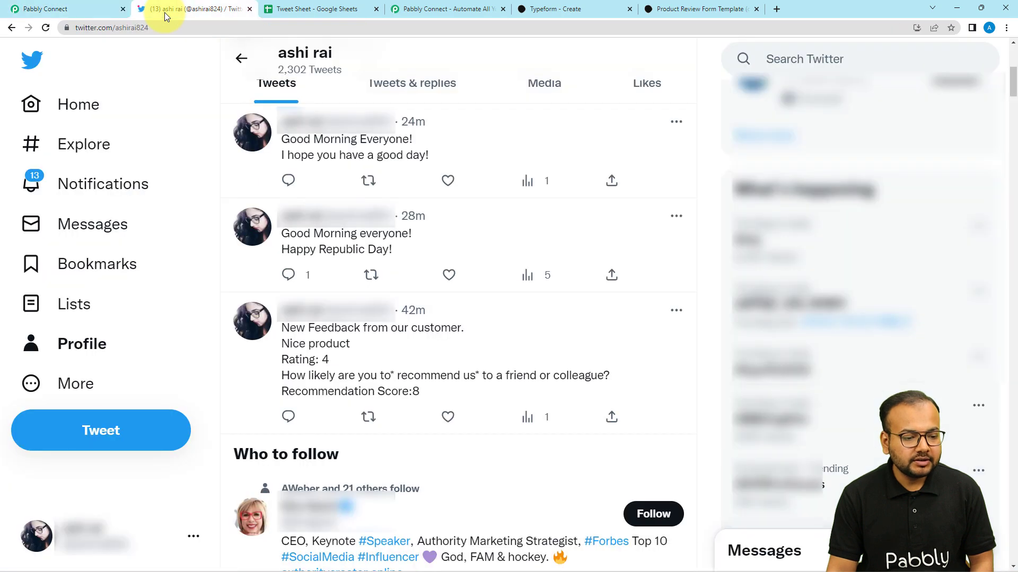
{"action": "left_click", "coordinate": [46, 27]}
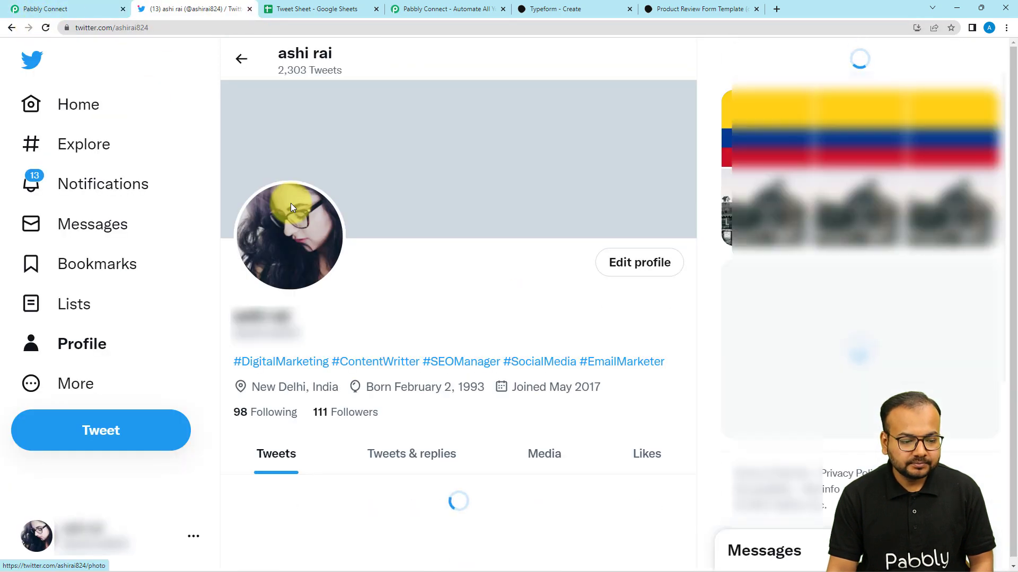
{"action": "scroll", "coordinate": [291, 207], "scroll_direction": "down", "scroll_amount": 5}
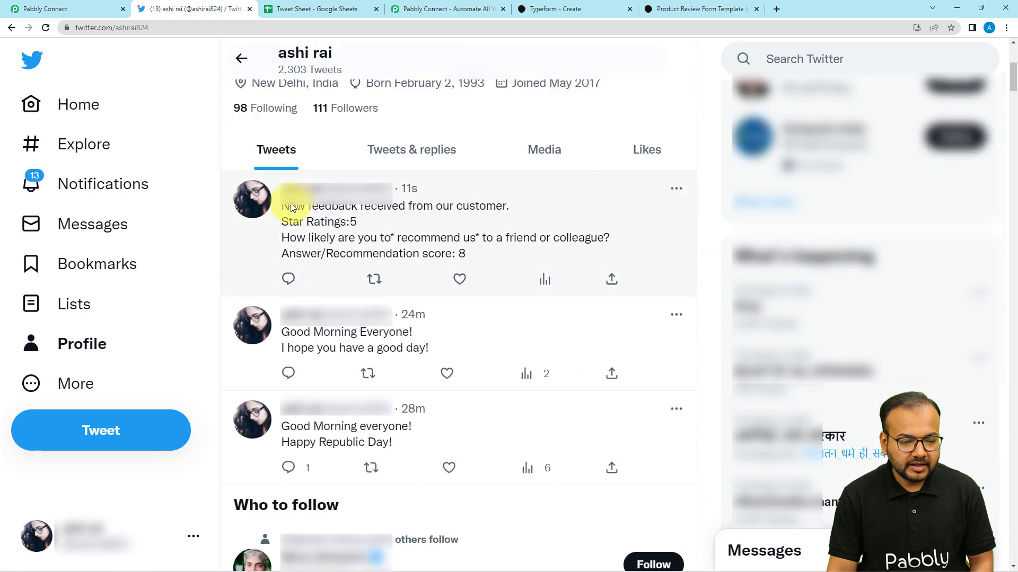
{"action": "scroll", "coordinate": [273, 230], "scroll_direction": "down", "scroll_amount": 1}
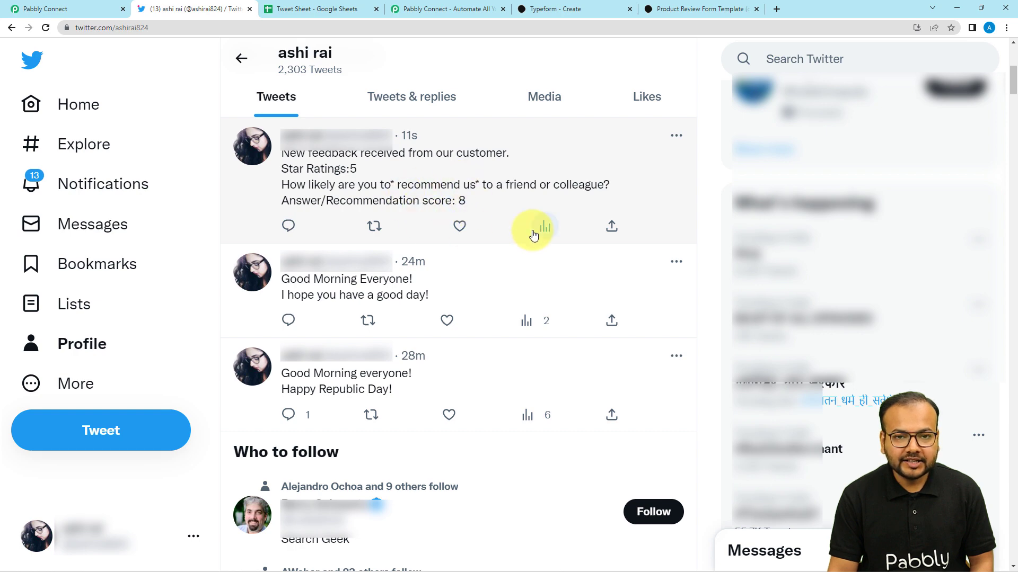
Step: Return to Pabbly Connect and collapse the Twitter, Filter and Typeform steps to show the whole workflow
{"action": "left_click", "coordinate": [95, 9]}
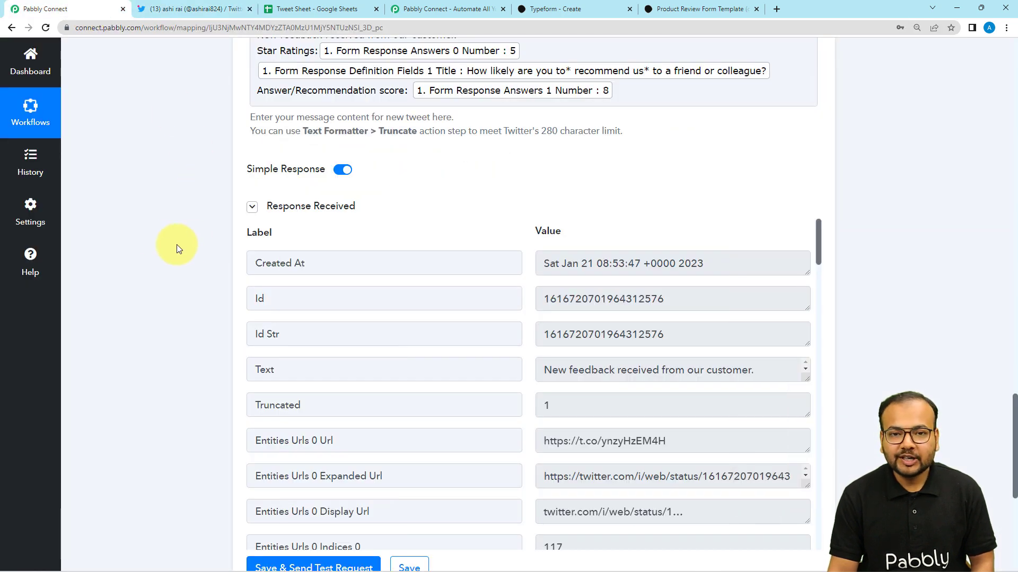
{"action": "scroll", "coordinate": [133, 264], "scroll_direction": "up", "scroll_amount": 3}
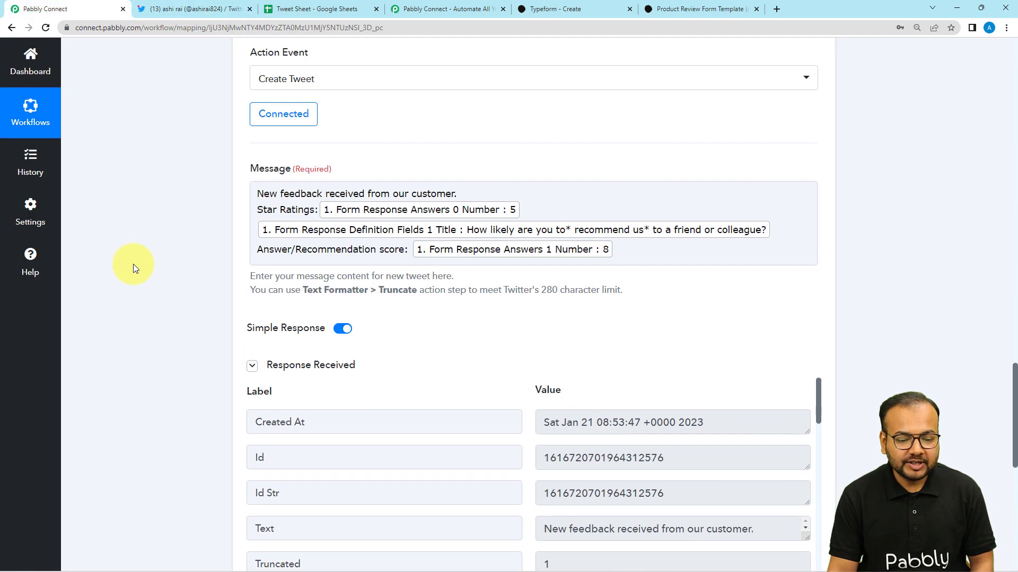
{"action": "scroll", "coordinate": [133, 264], "scroll_direction": "up", "scroll_amount": 3}
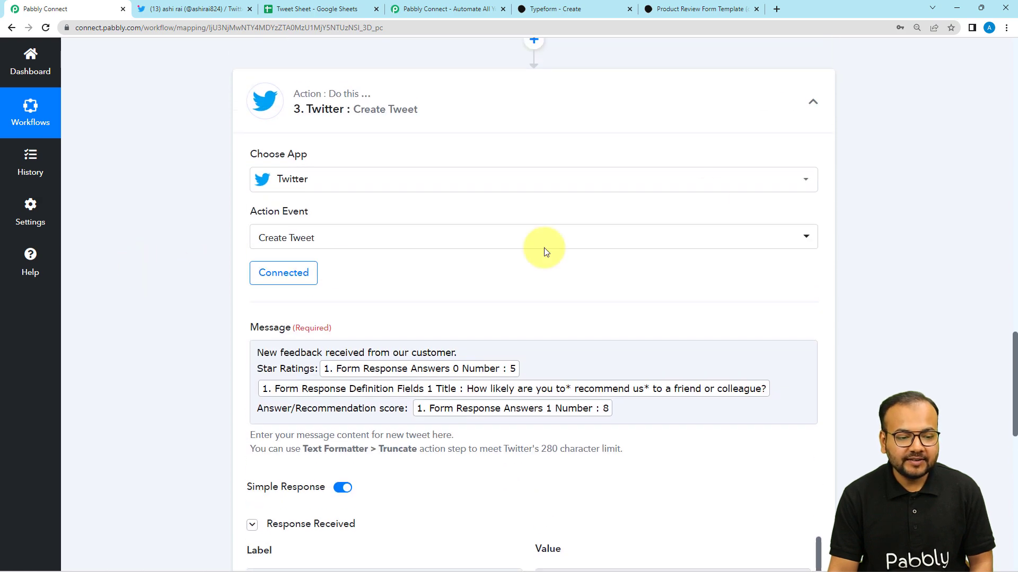
{"action": "left_click", "coordinate": [814, 100]}
{"action": "scroll", "coordinate": [889, 268], "scroll_direction": "up", "scroll_amount": 7}
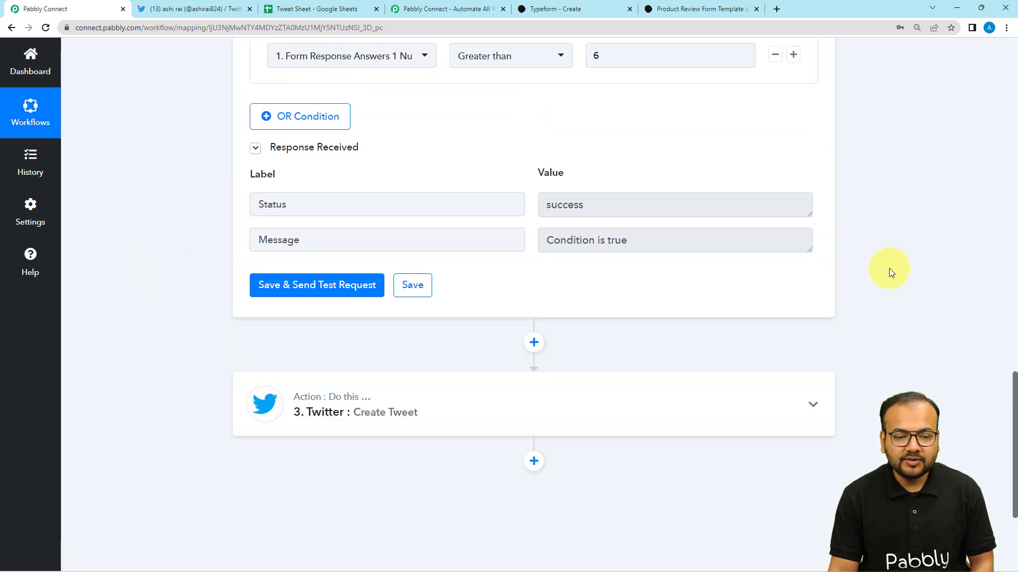
{"action": "scroll", "coordinate": [887, 238], "scroll_direction": "up", "scroll_amount": 2}
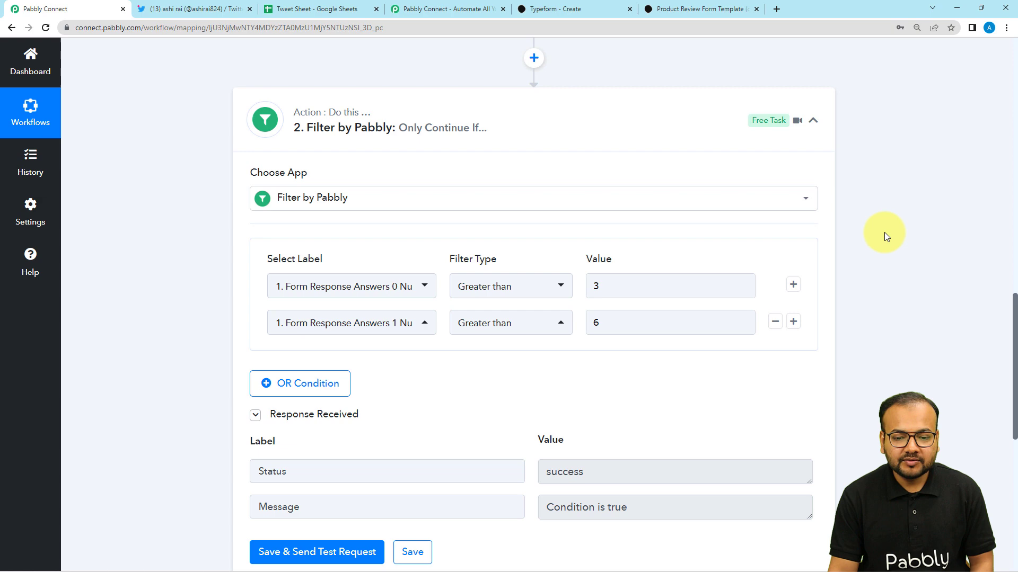
{"action": "left_click", "coordinate": [813, 123]}
{"action": "scroll", "coordinate": [928, 254], "scroll_direction": "up", "scroll_amount": 6}
{"action": "scroll", "coordinate": [928, 253], "scroll_direction": "up", "scroll_amount": 10}
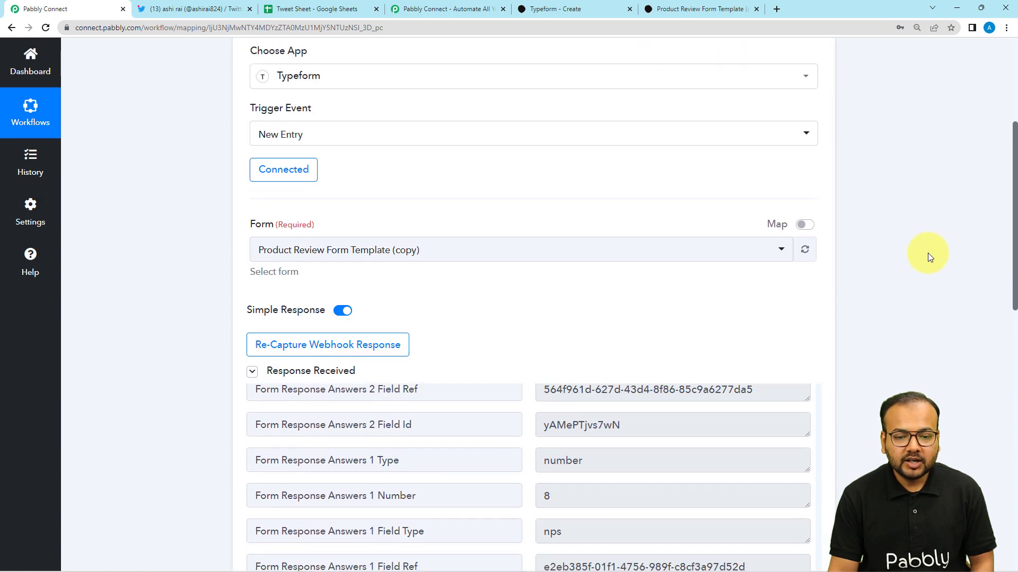
{"action": "left_click", "coordinate": [816, 202]}
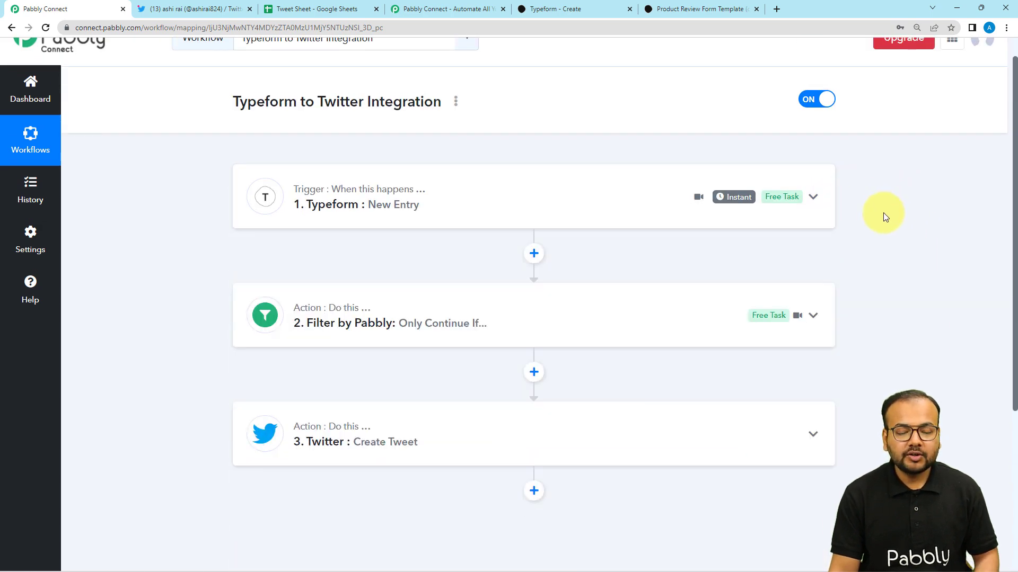